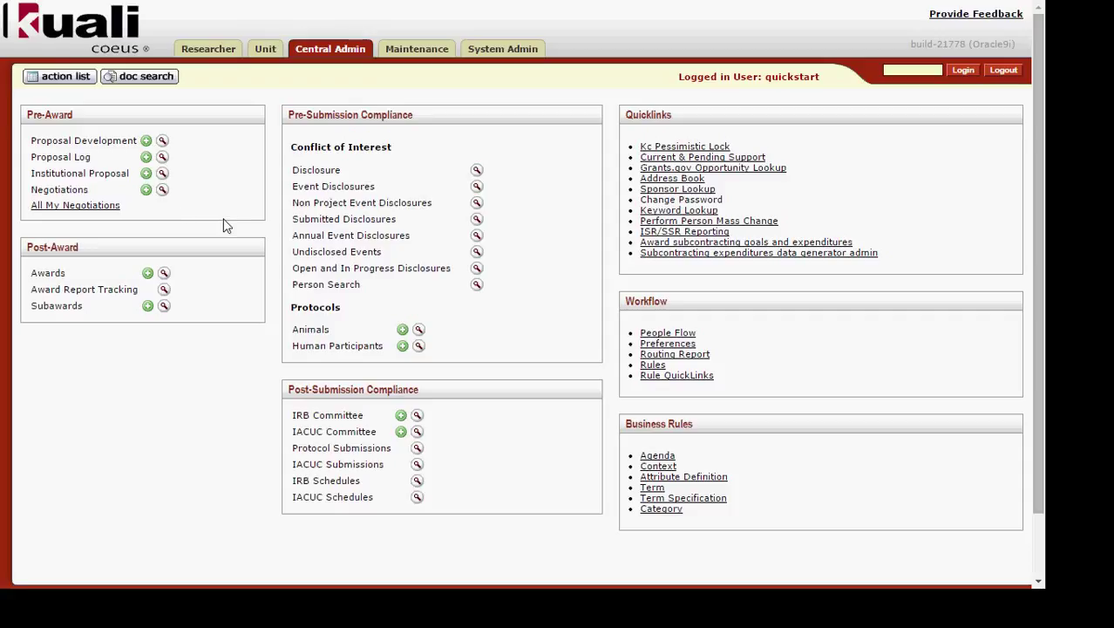
Create a new negotiation document and enter "Demo Description" as its description
click(147, 190)
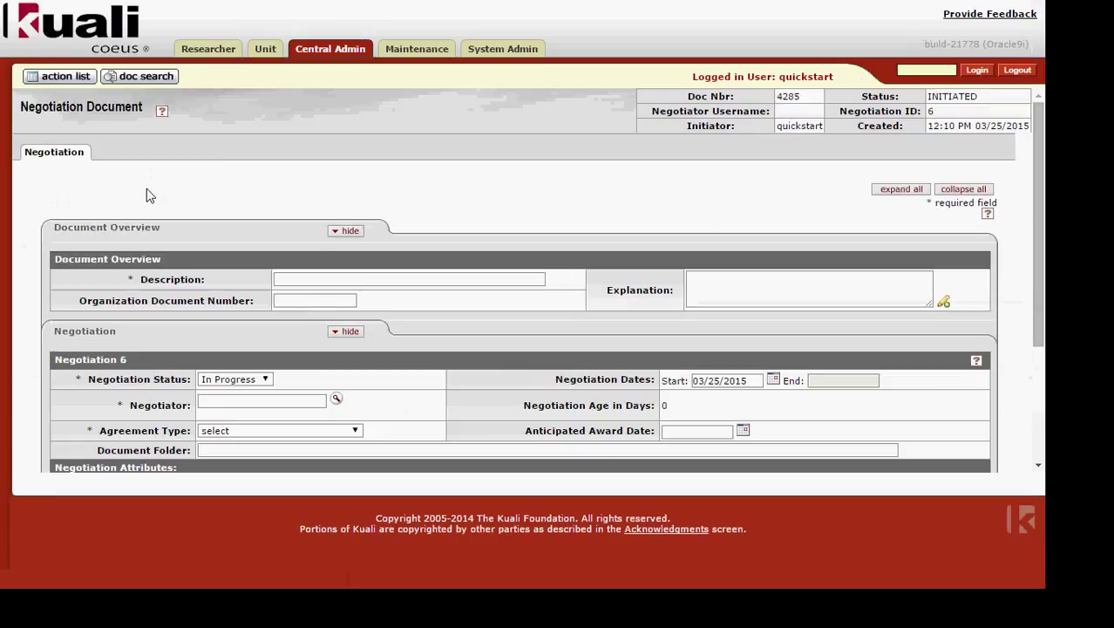
scroll(579, 247, down, 1)
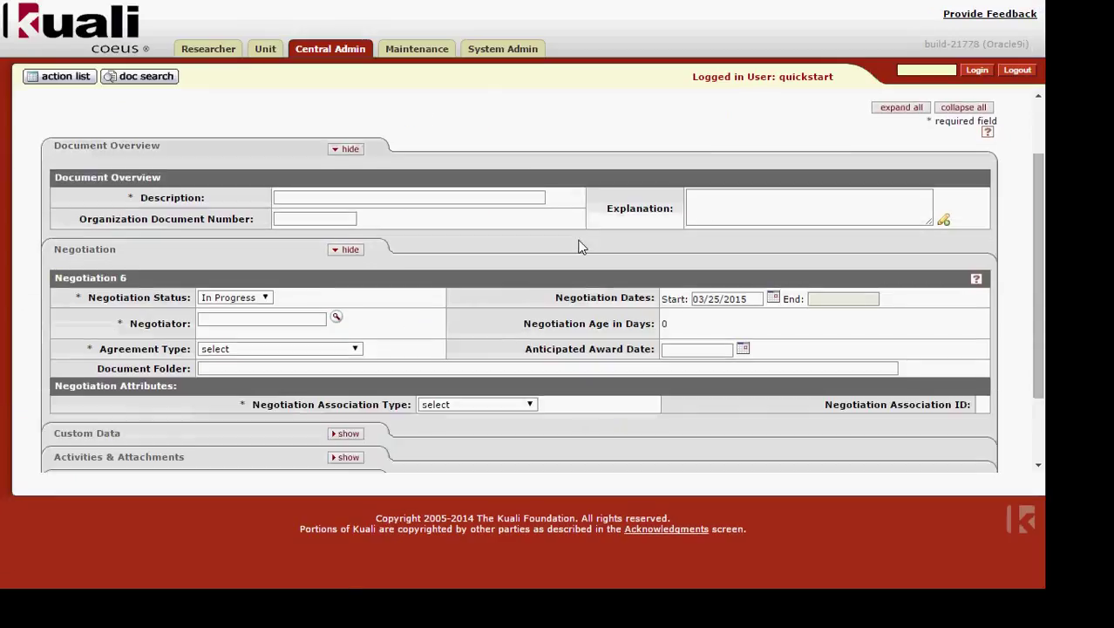
click(346, 199)
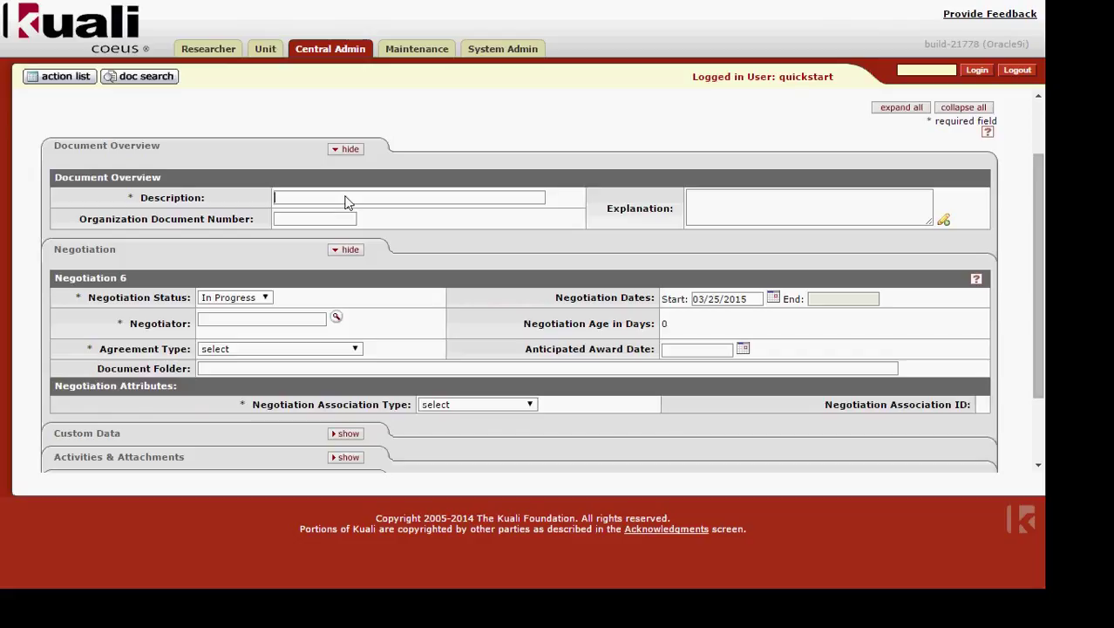
text(Demo Description)
Fill in the negotiator's username for the negotiation, leaving the status at In Progress
scroll(451, 233, down, 2)
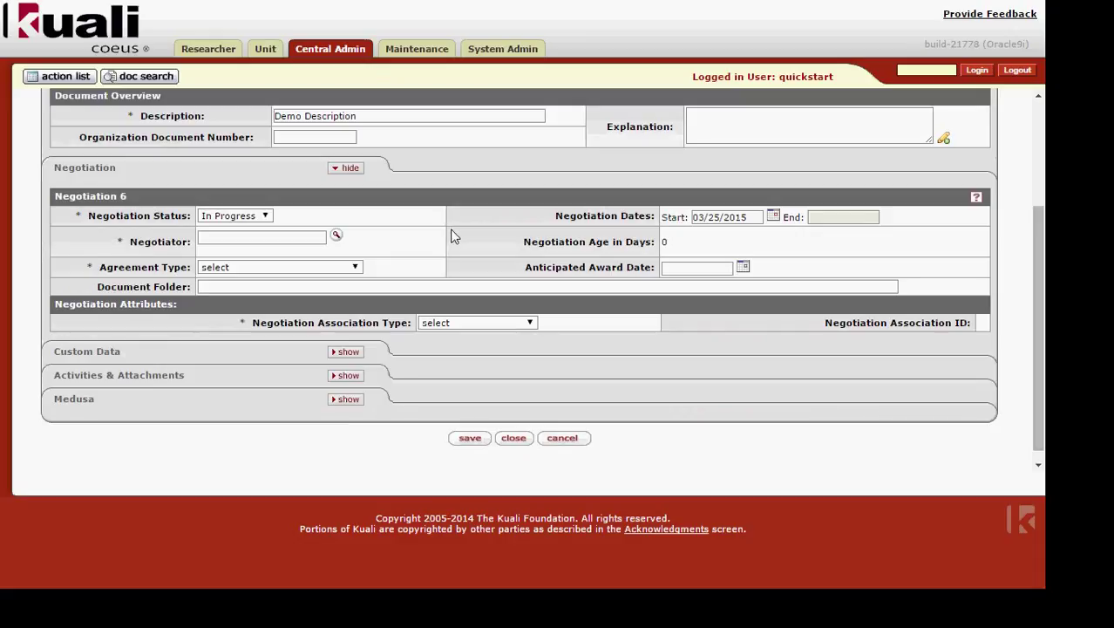
click(265, 216)
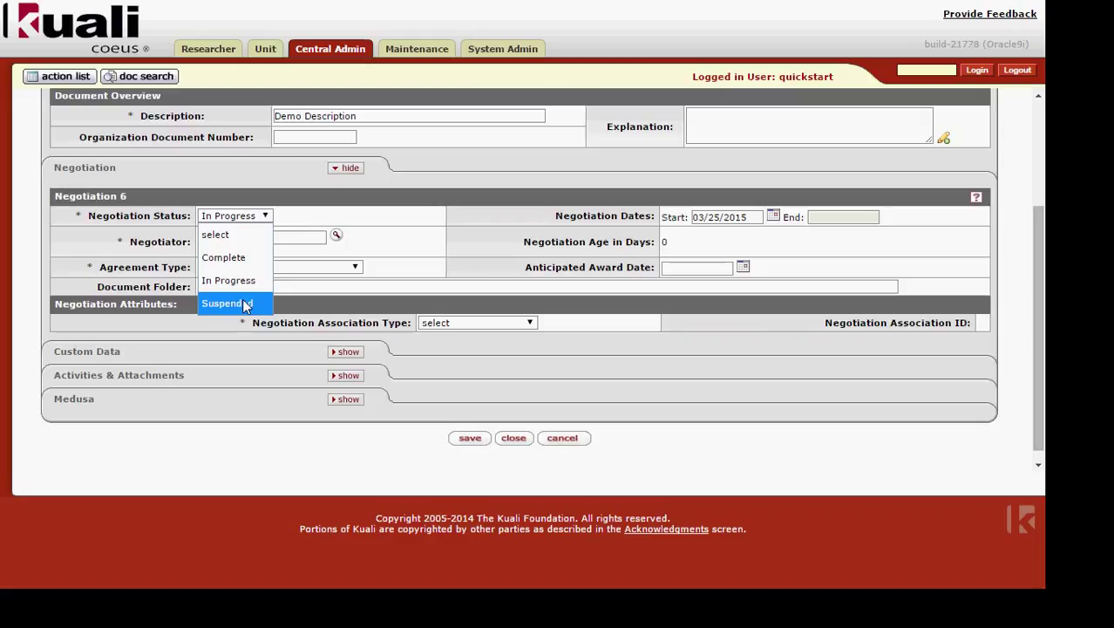
click(121, 267)
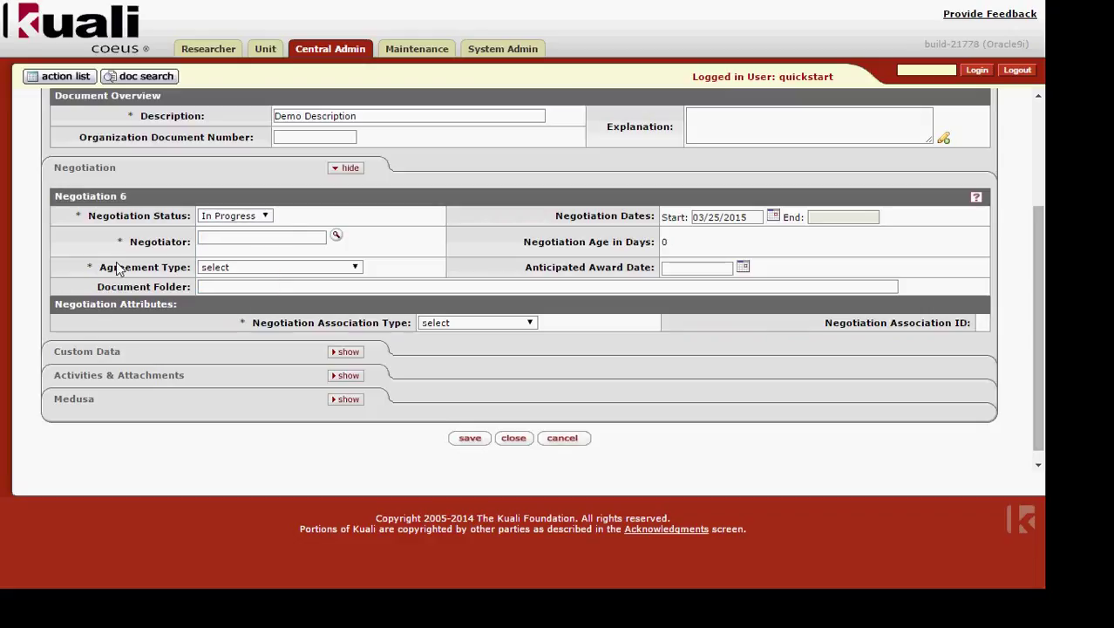
click(229, 245)
text(chew)
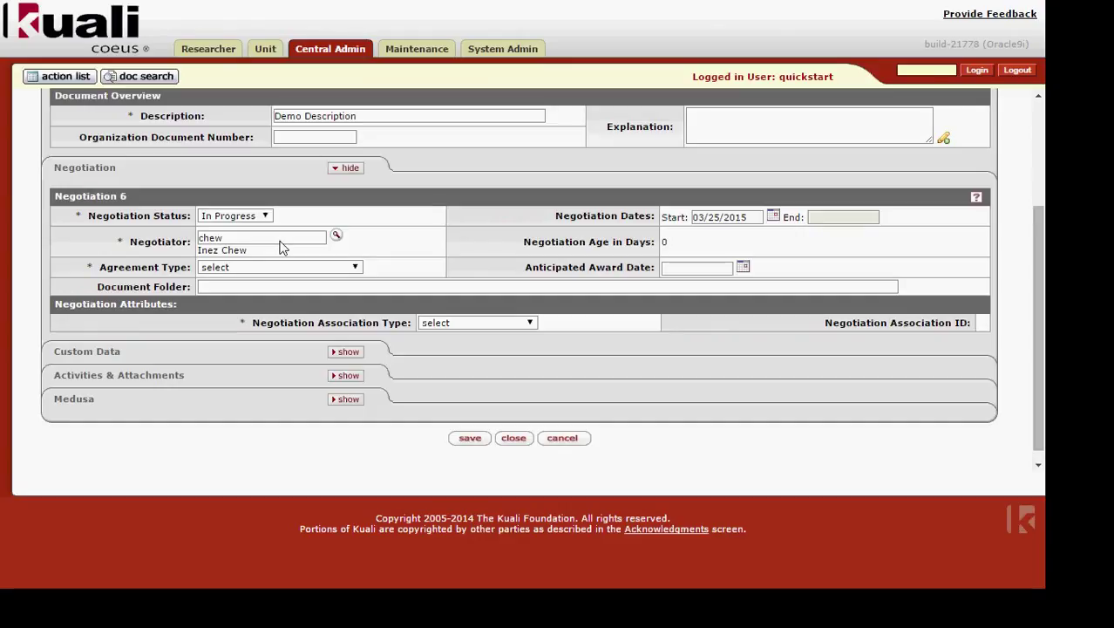
Set the negotiation's start date to 03/01/2015
click(343, 268)
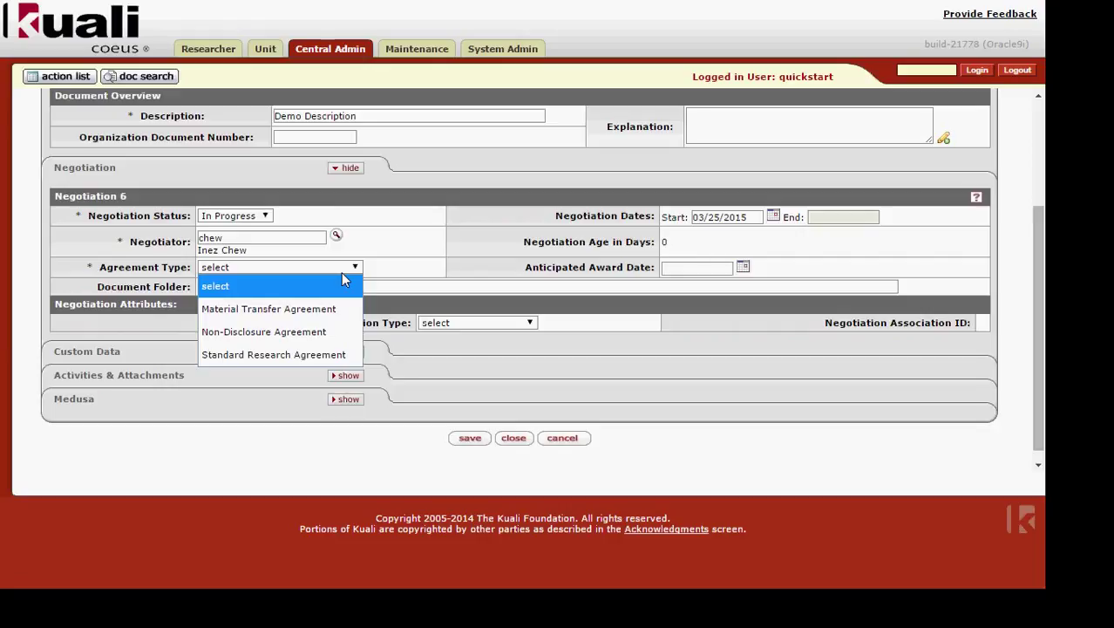
click(410, 263)
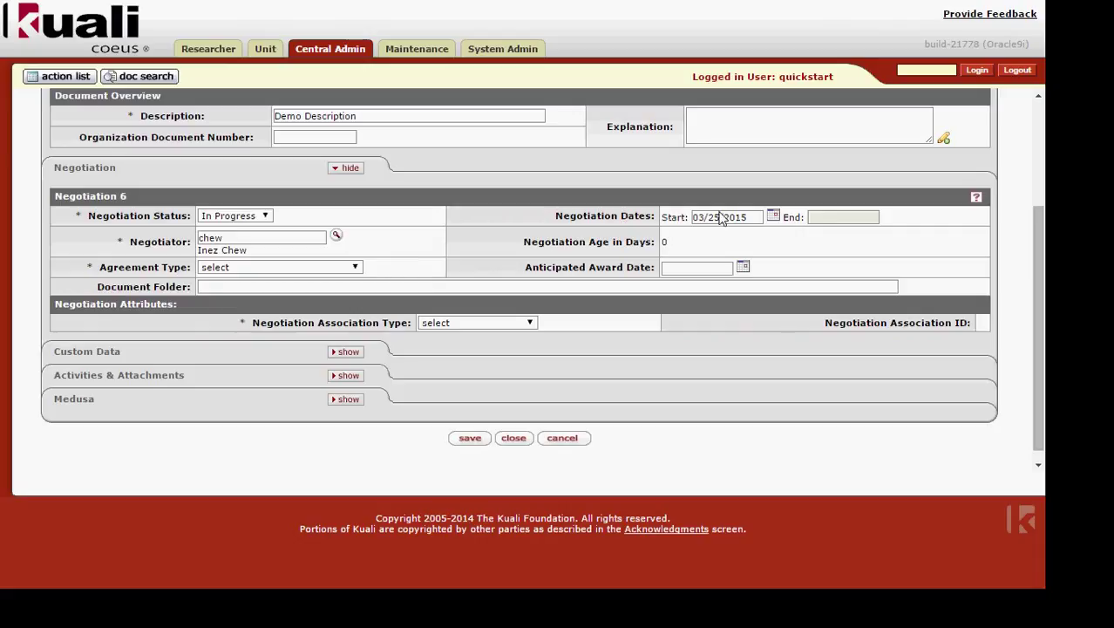
click(751, 220)
click(773, 216)
click(805, 274)
Set the agreement type to Standard Research Agreement and the anticipated award date to 04/06/2015
click(351, 272)
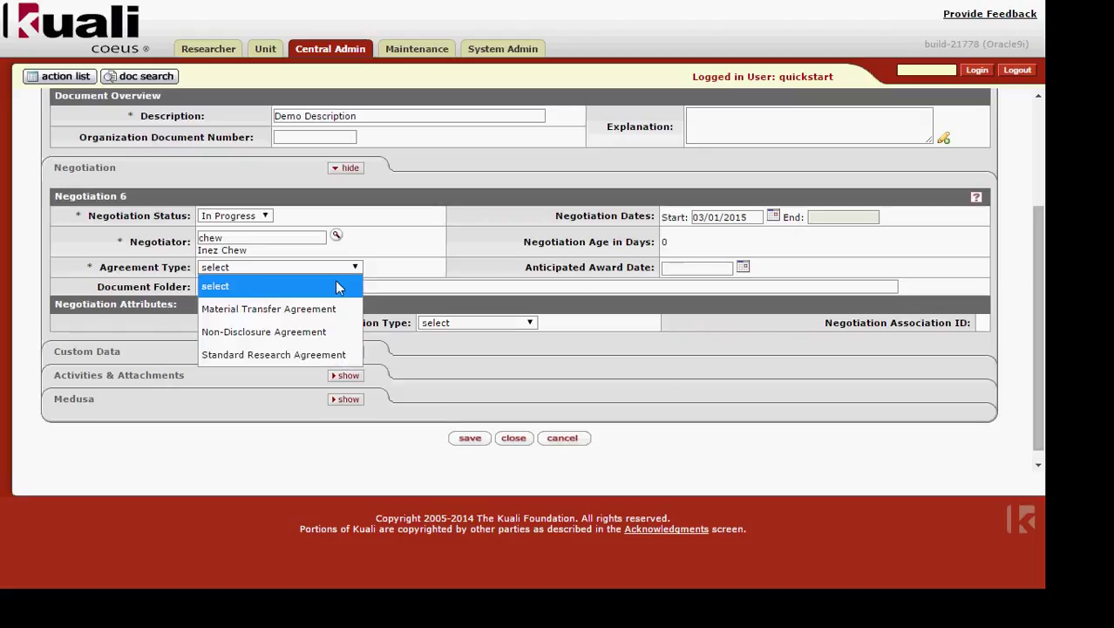
click(302, 349)
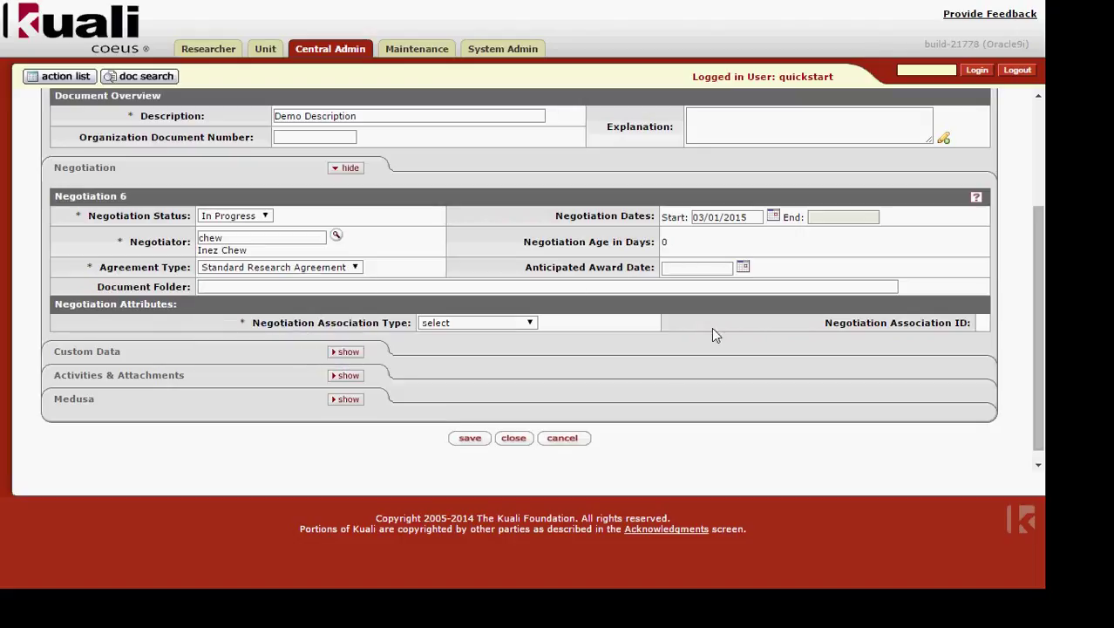
click(742, 267)
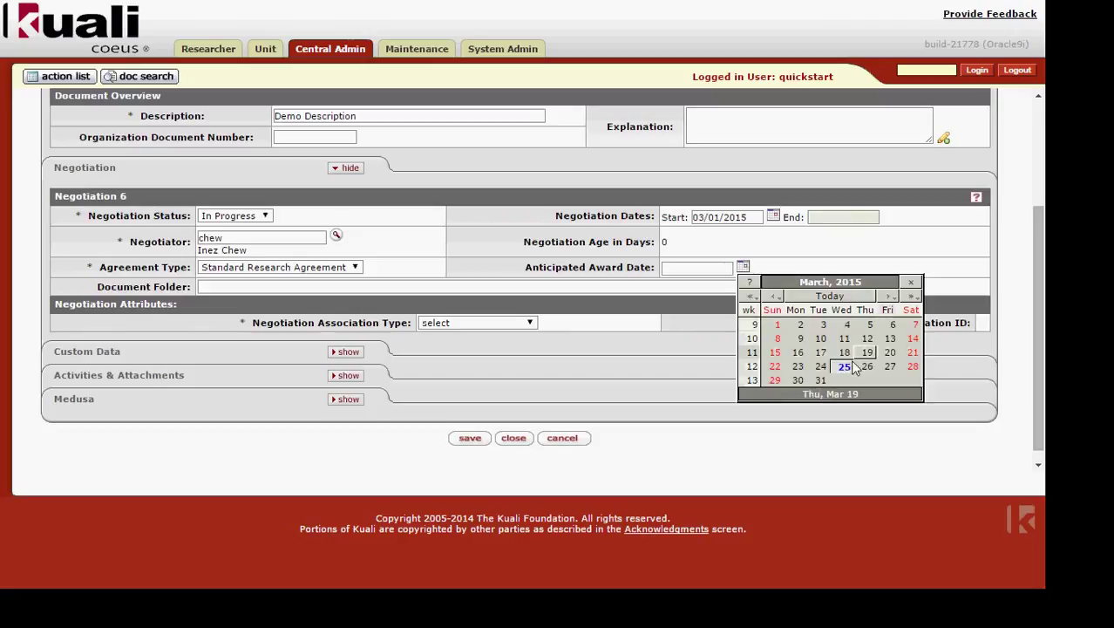
click(888, 296)
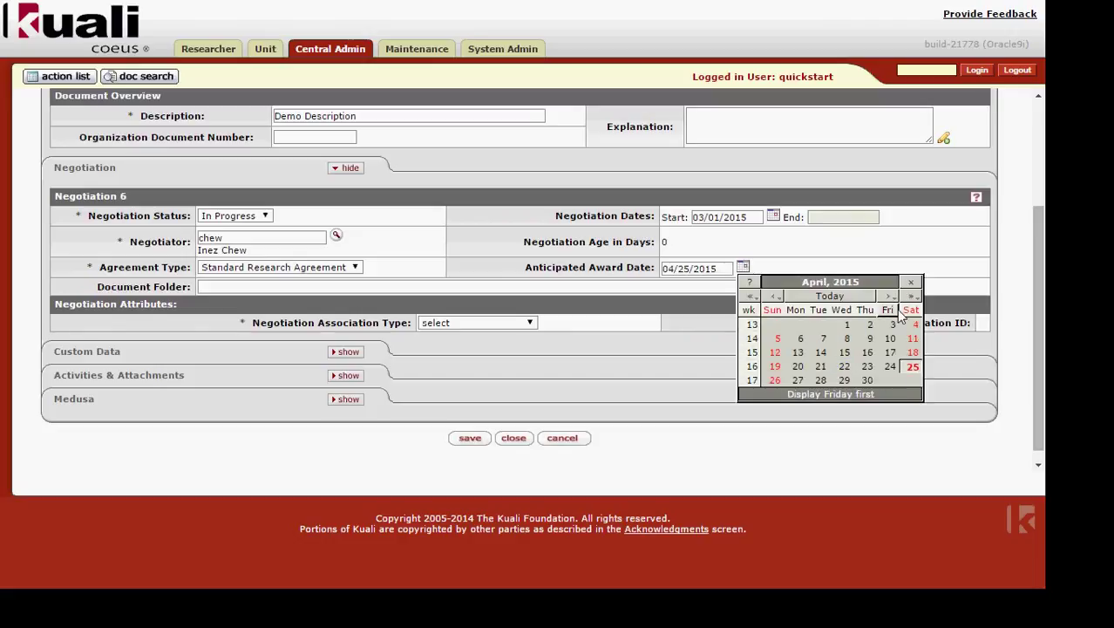
click(800, 340)
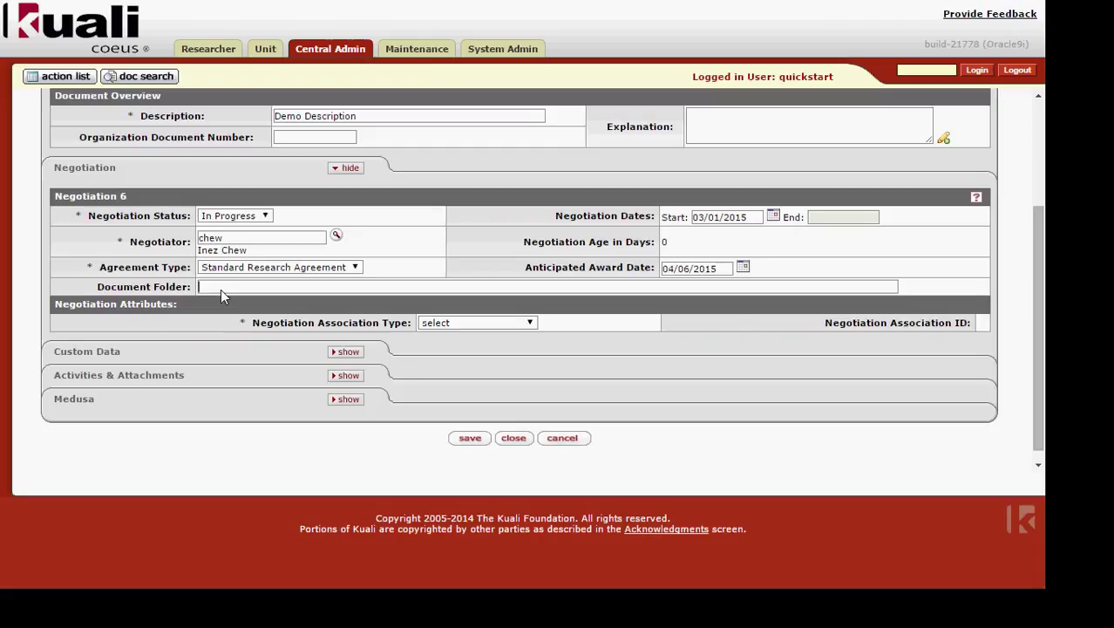
Set the negotiation association type to None and look over the attribute fields it offers
click(528, 325)
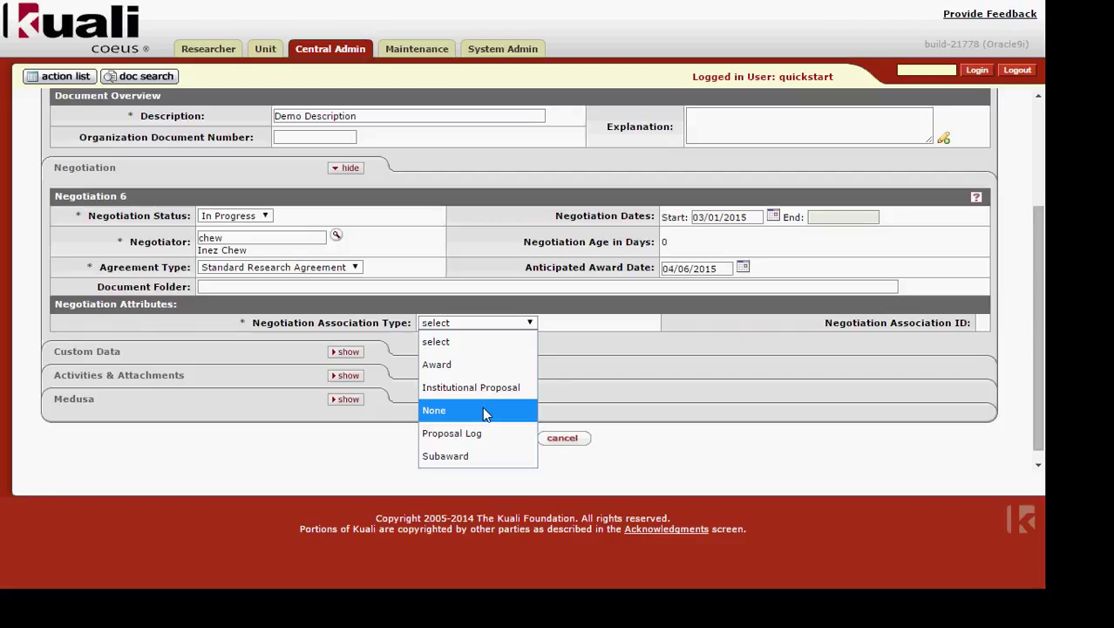
click(485, 410)
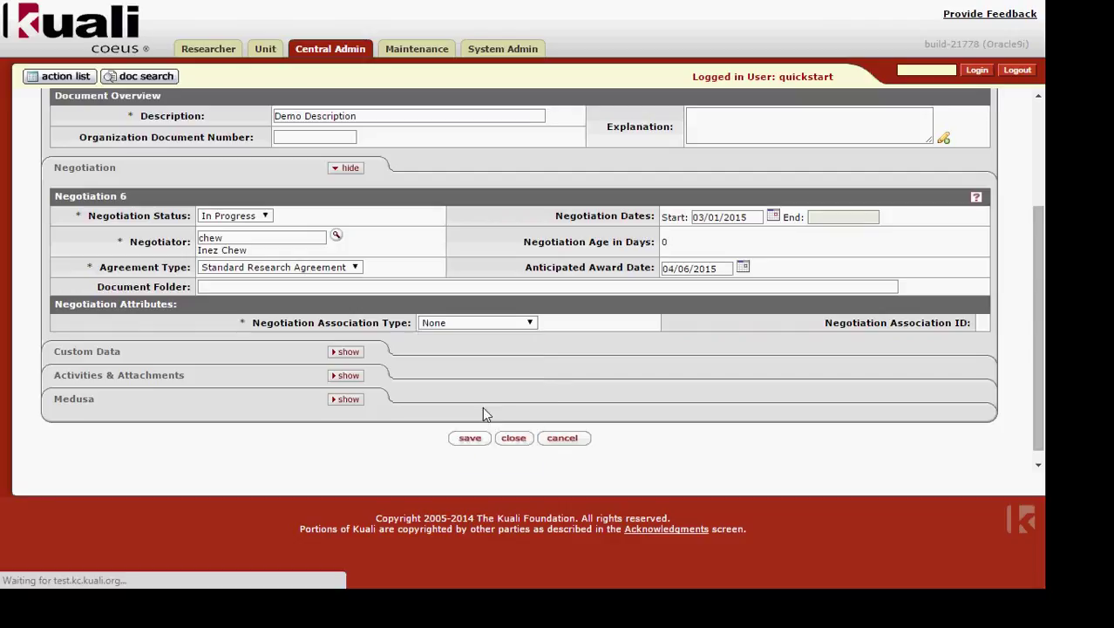
scroll(533, 245, down, 5)
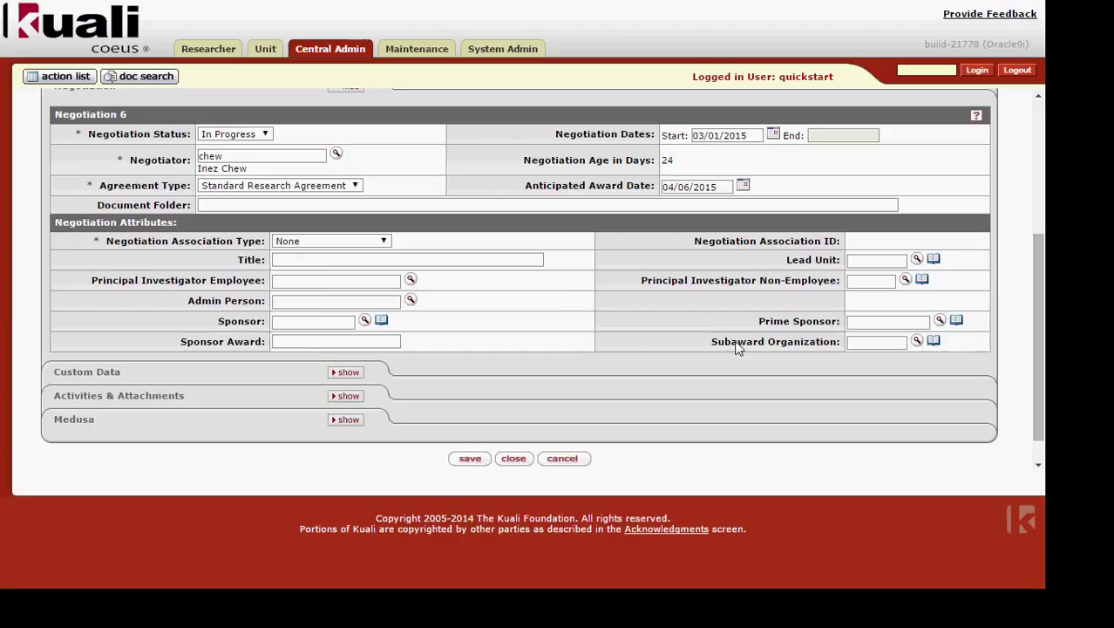
click(867, 330)
click(876, 342)
Change the negotiation association type to Institutional Proposal, accepting the loss of entered attributes
click(384, 242)
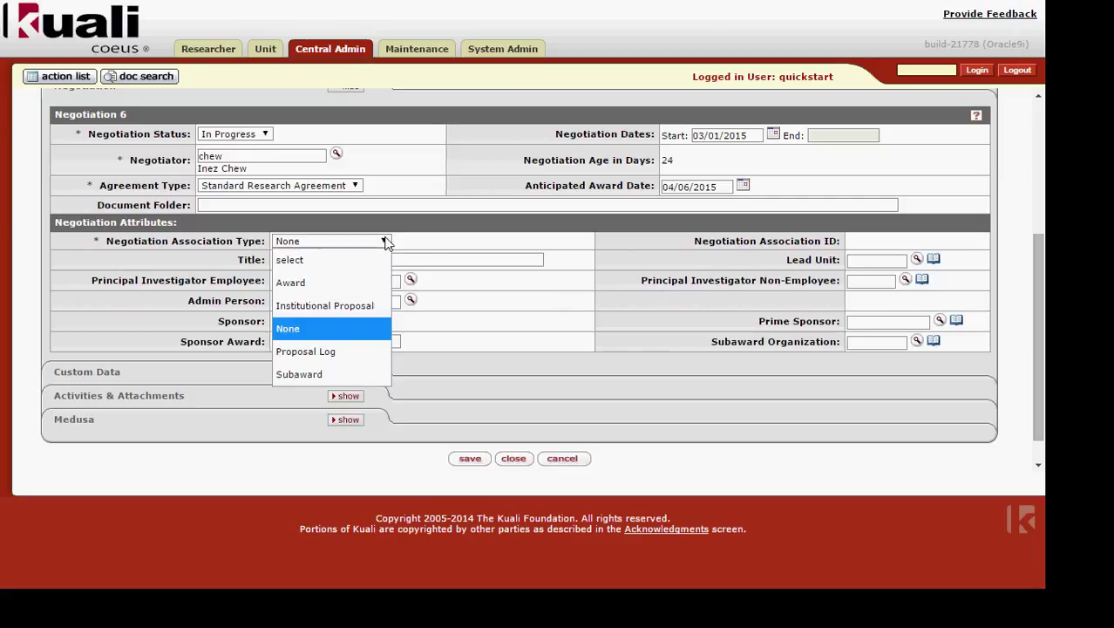
click(377, 308)
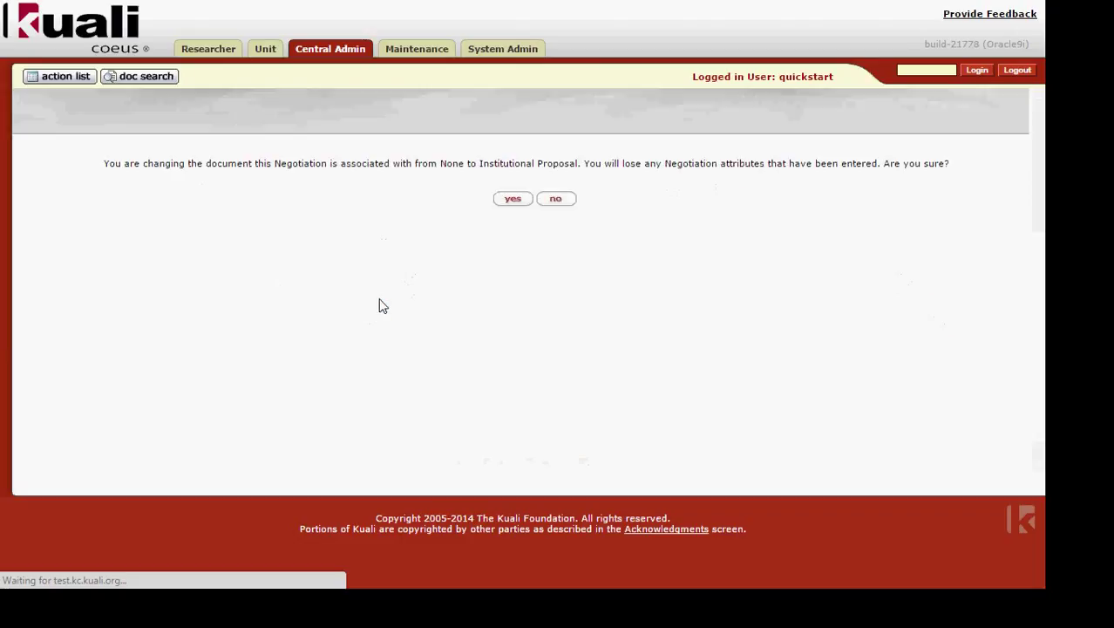
click(507, 200)
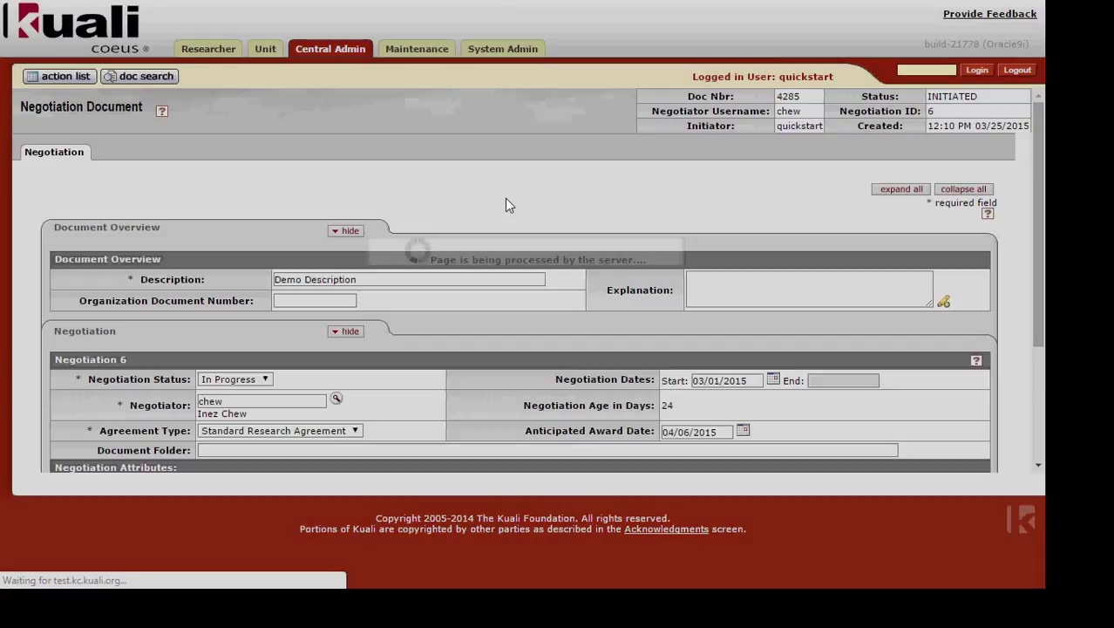
Look up all institutional proposals and link proposal 00000002 to the negotiation
scroll(528, 234, down, 3)
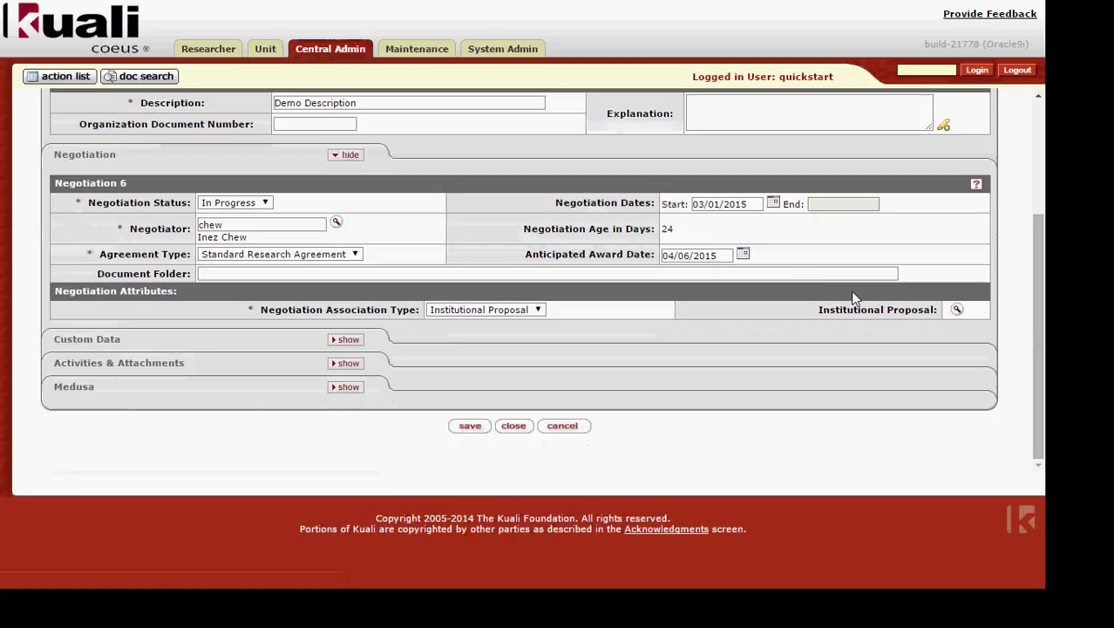
click(956, 309)
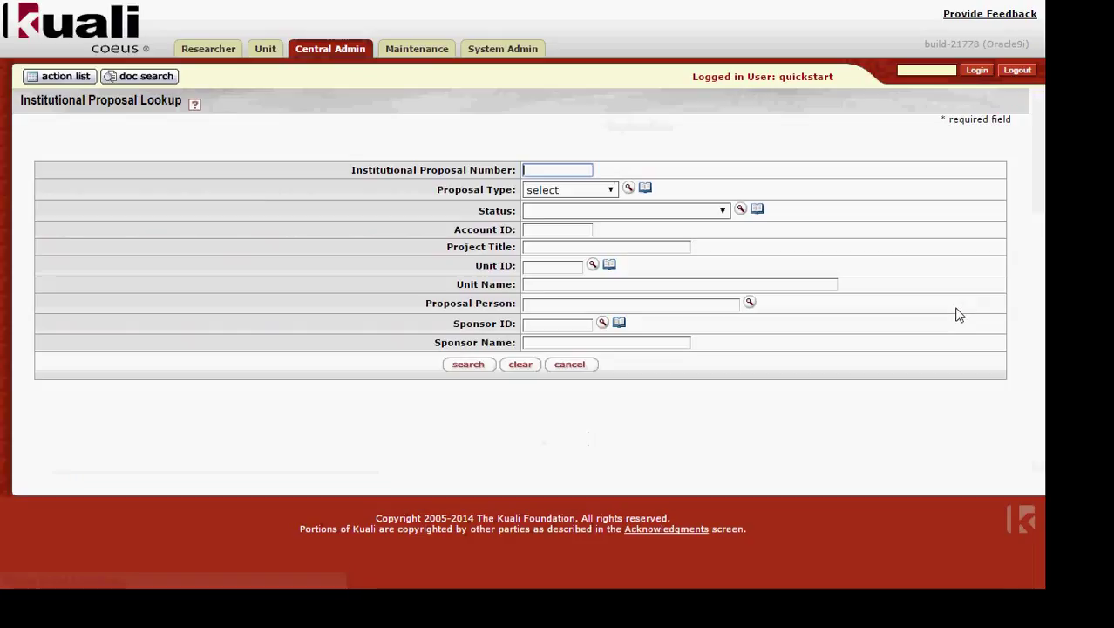
click(467, 364)
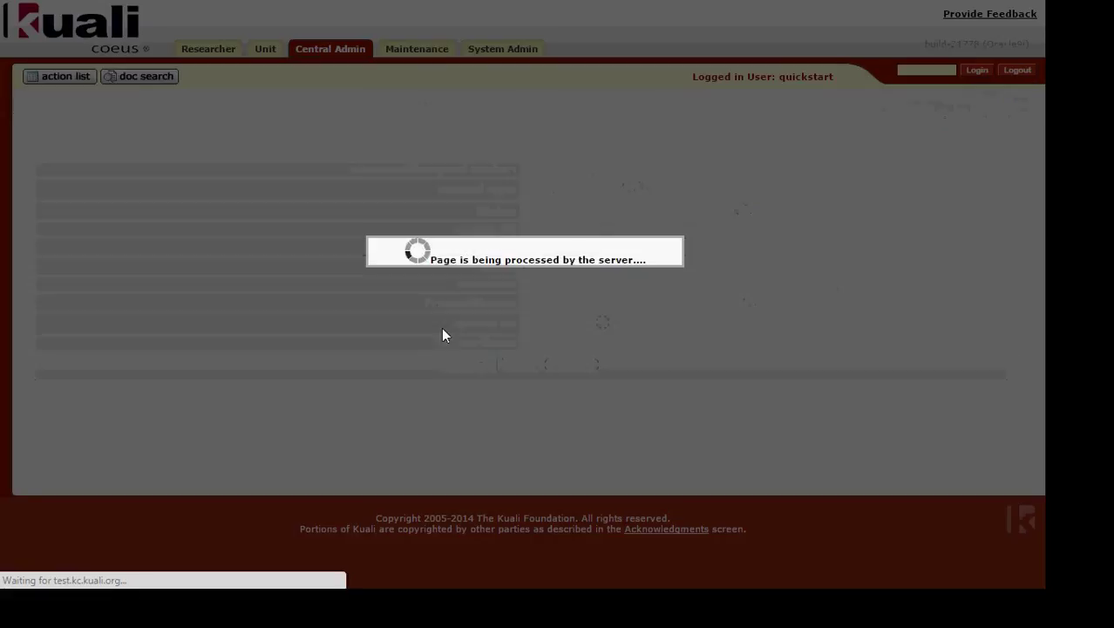
scroll(294, 220, down, 5)
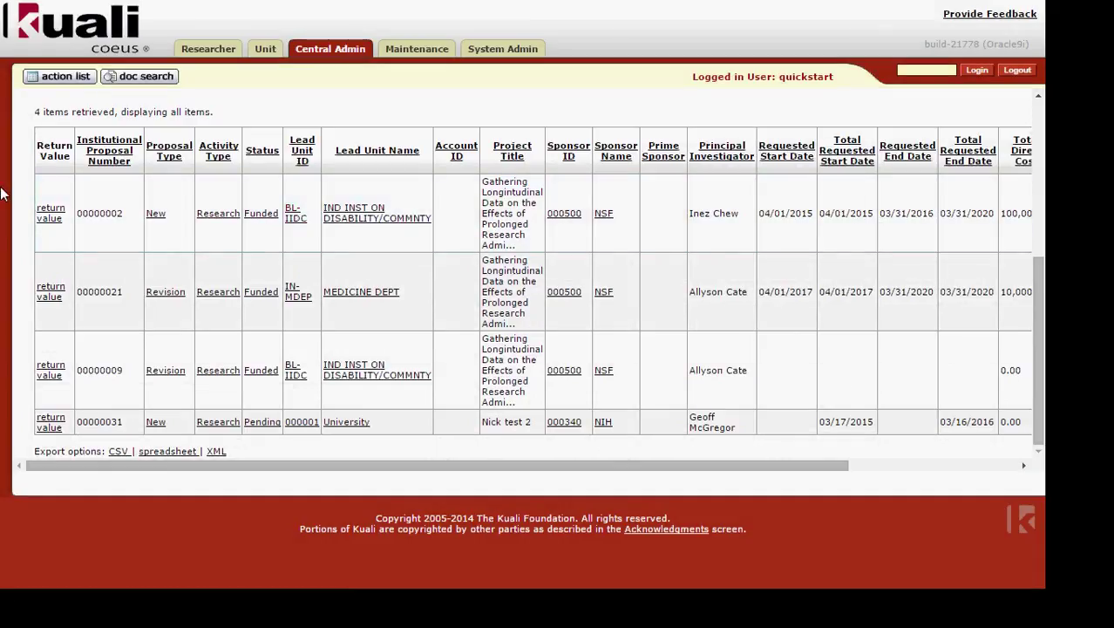
click(54, 218)
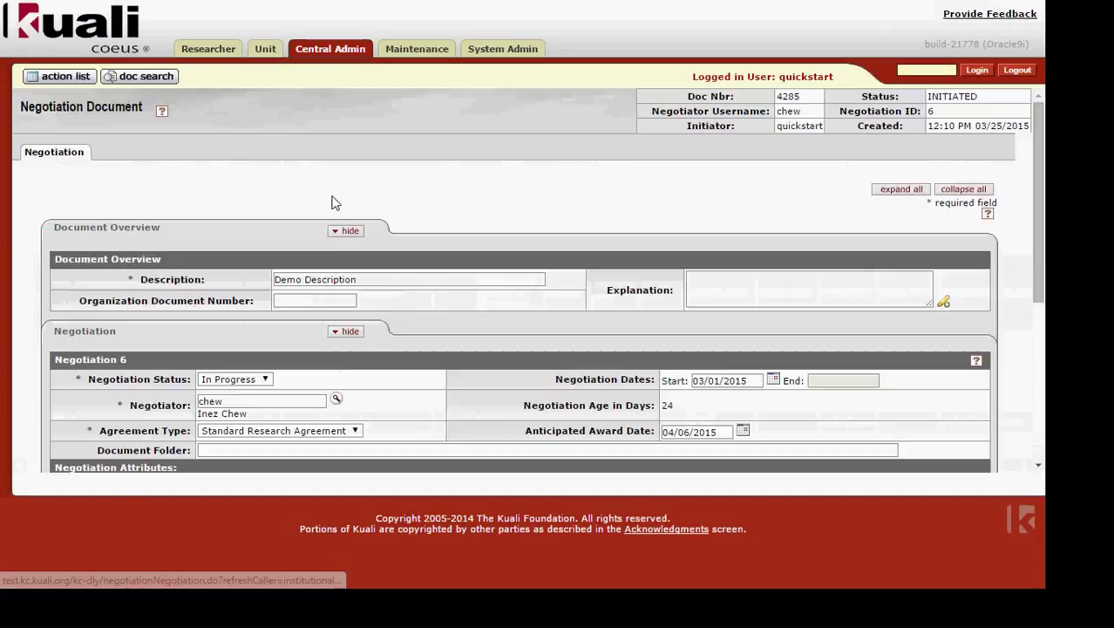
In the Custom Data section, set Graduate Student Count and Billing Element to 0, and collapse the section
scroll(515, 207, down, 1)
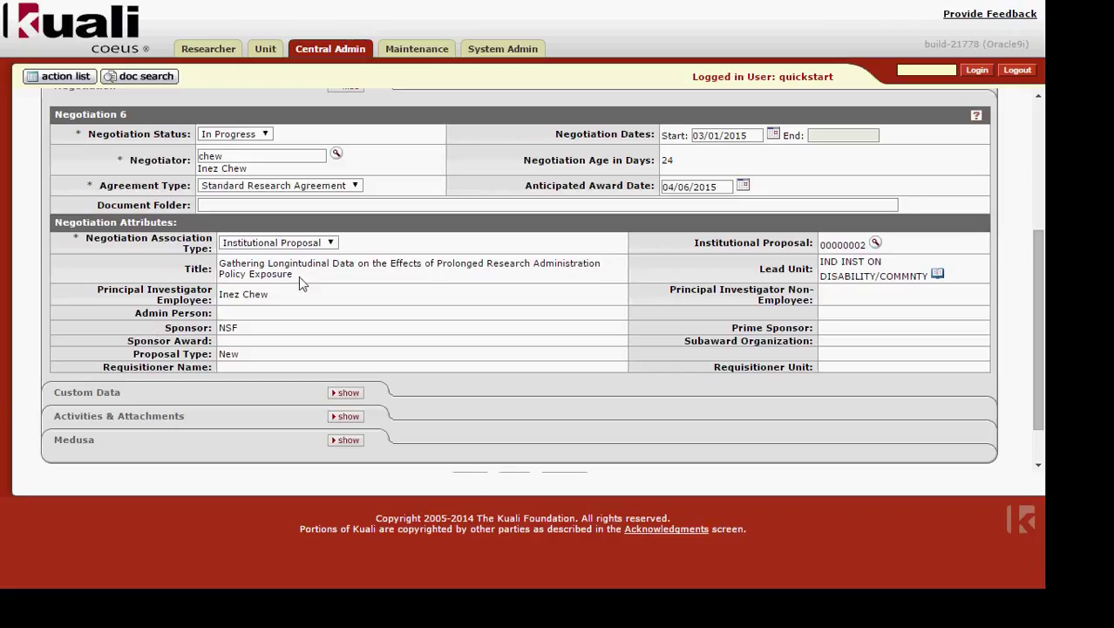
scroll(482, 279, down, 1)
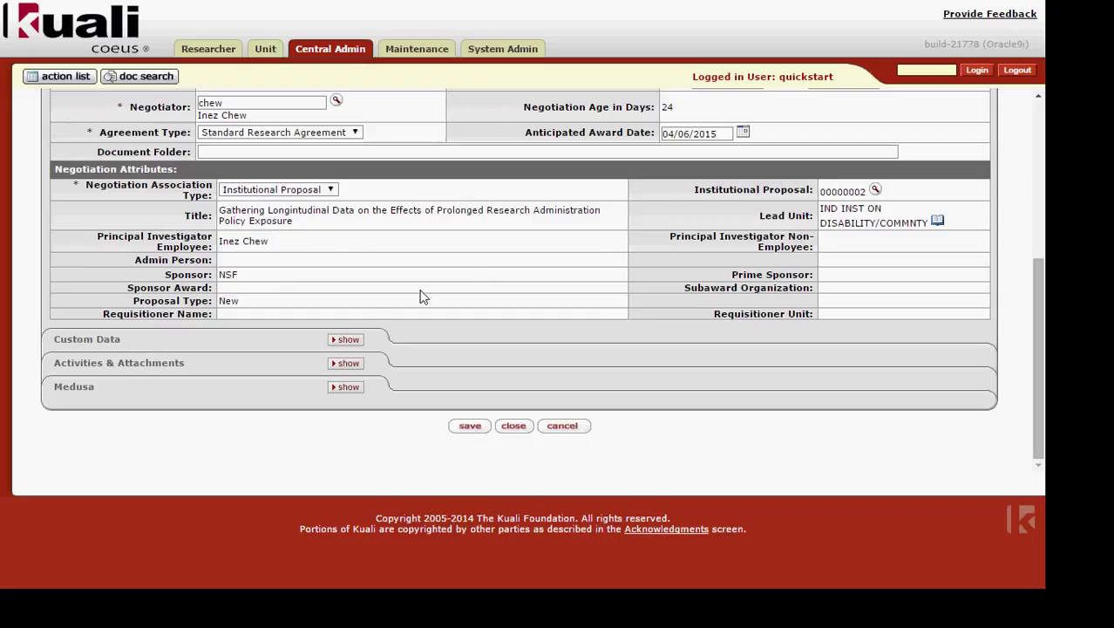
click(345, 339)
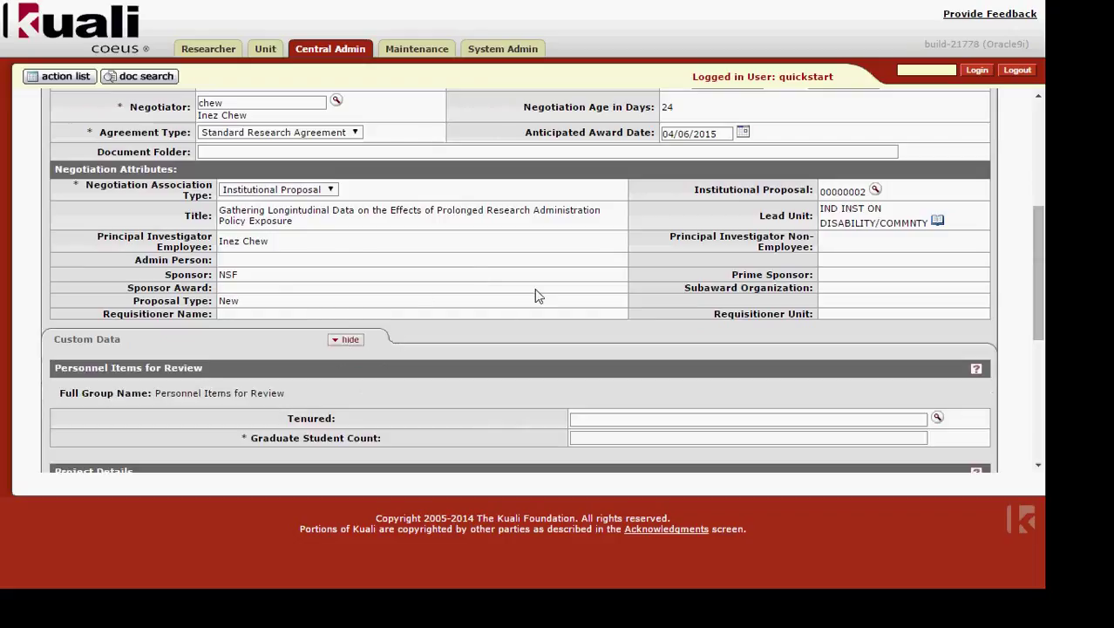
scroll(534, 300, down, 4)
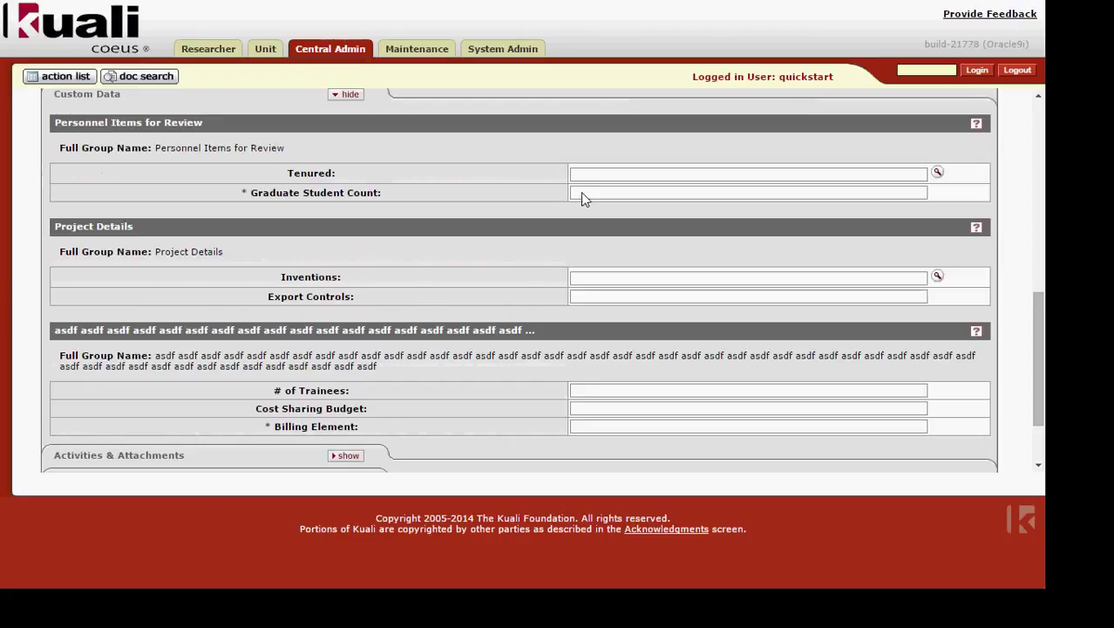
text(0)
click(593, 430)
text(0)
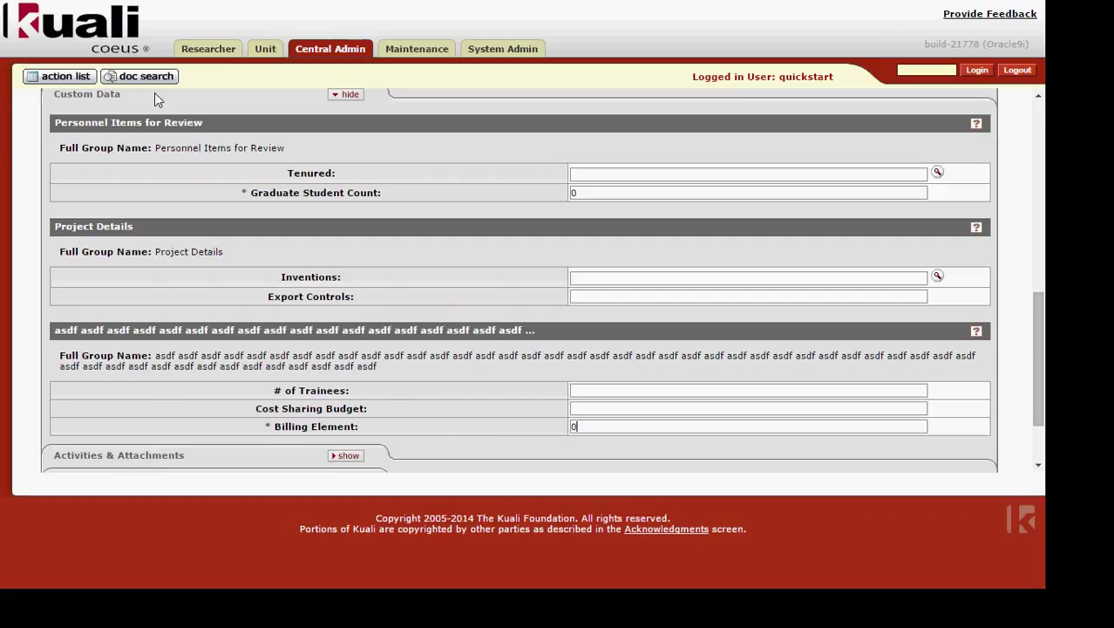
scroll(245, 183, up, 2)
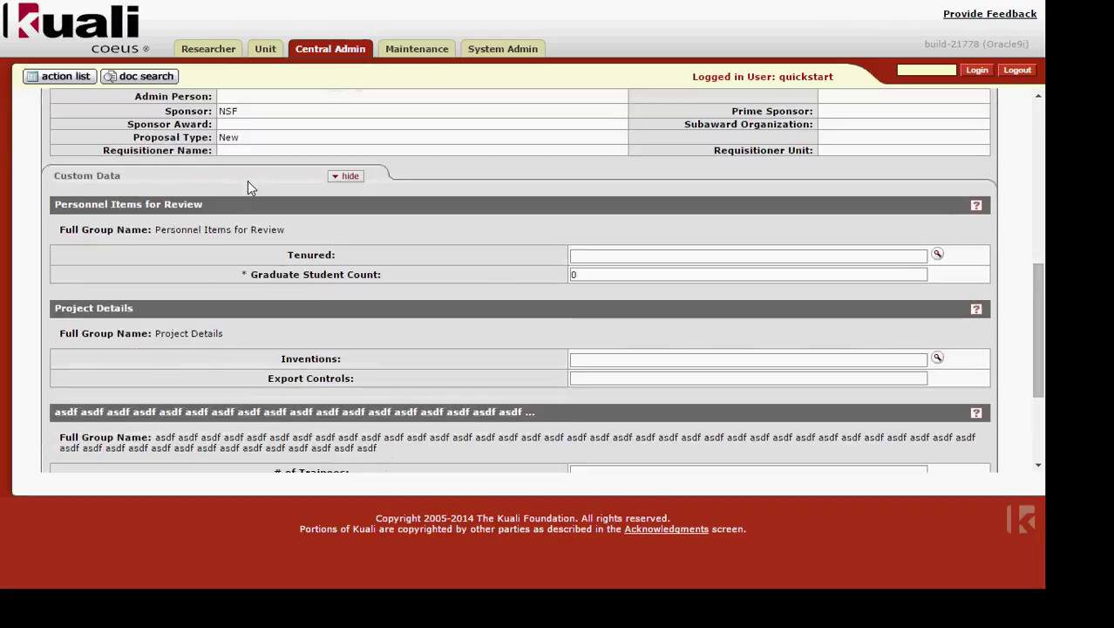
click(350, 175)
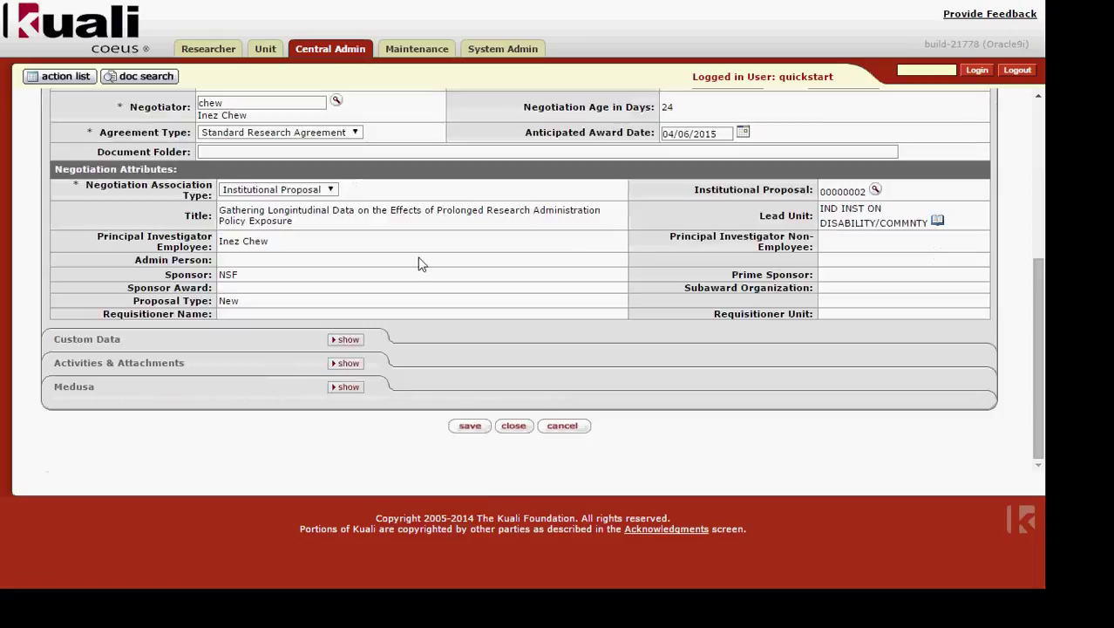
Expand Activities & Attachments and its Add Activity form, and set the new activity's location to OSP
click(346, 364)
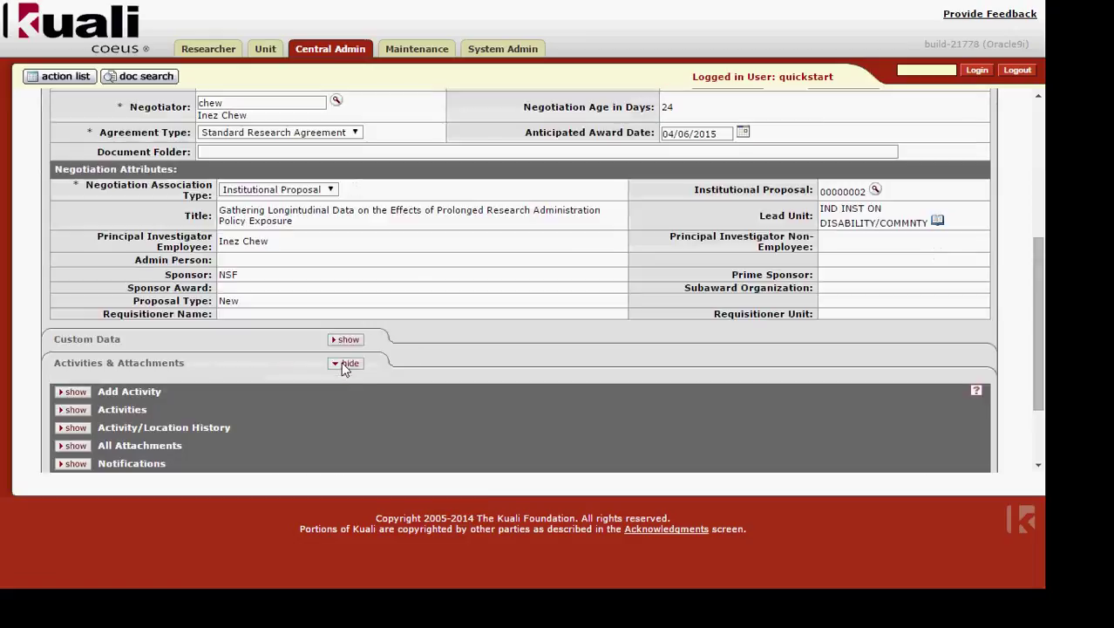
scroll(547, 330, down, 1)
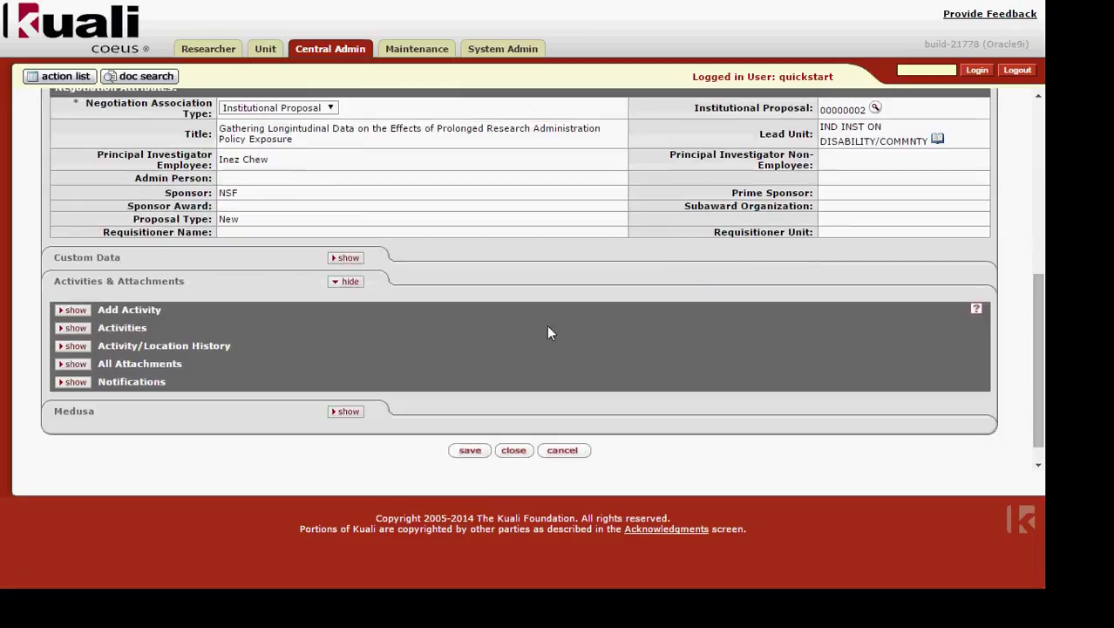
click(74, 311)
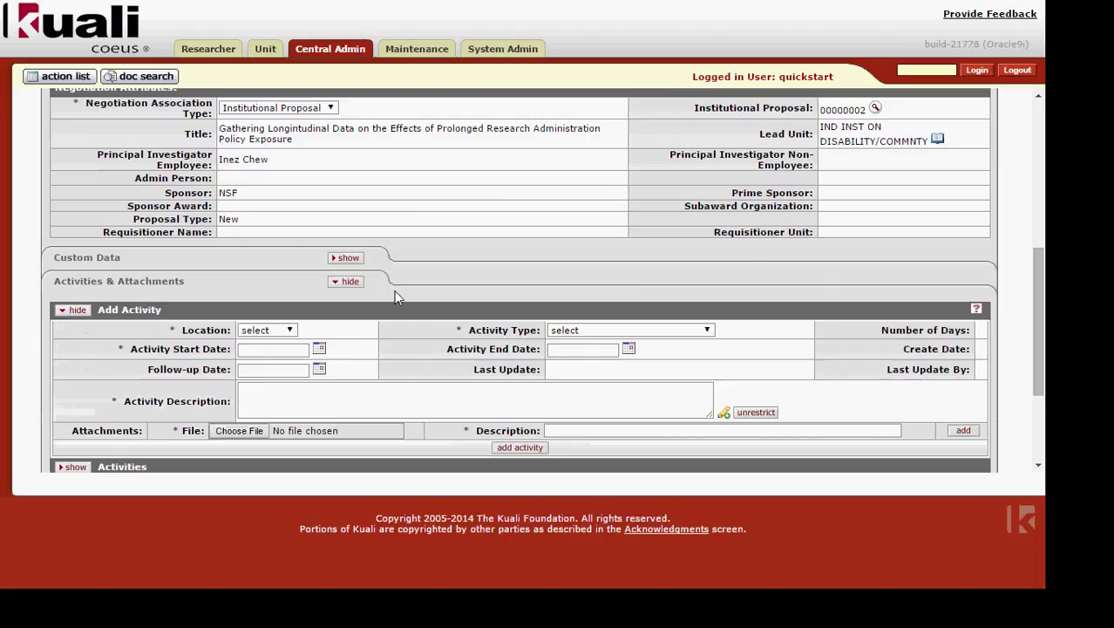
scroll(396, 293, down, 1)
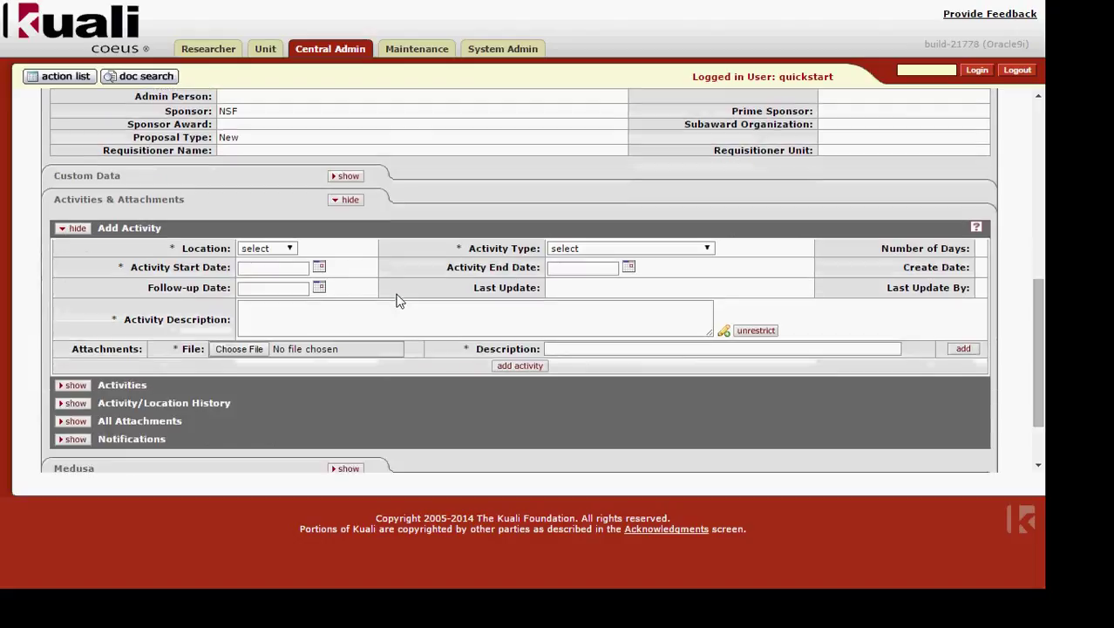
click(284, 252)
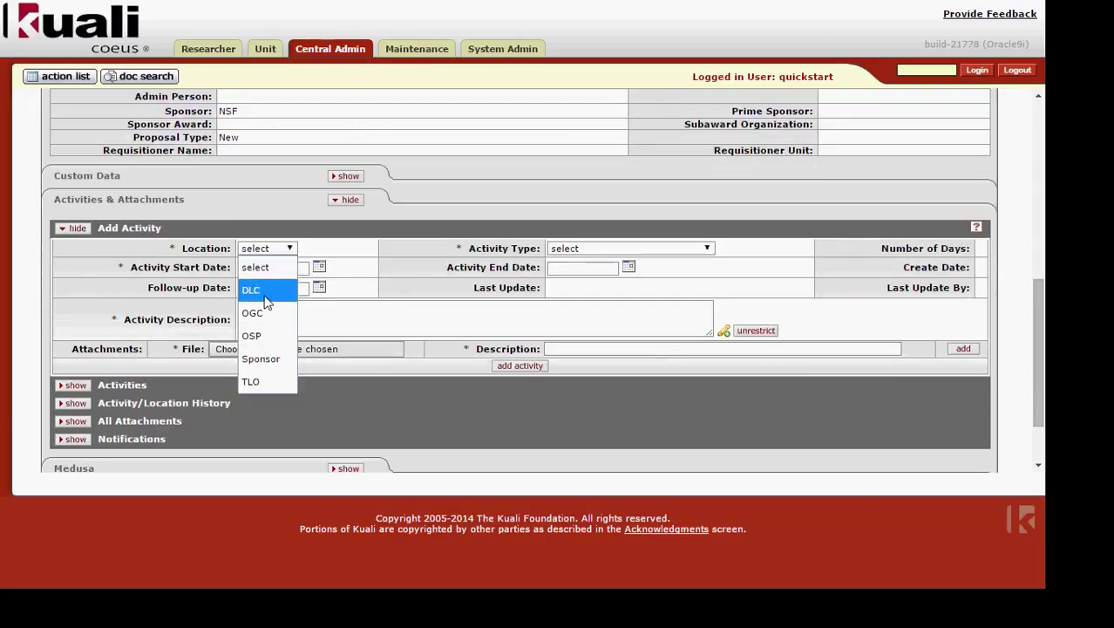
click(281, 344)
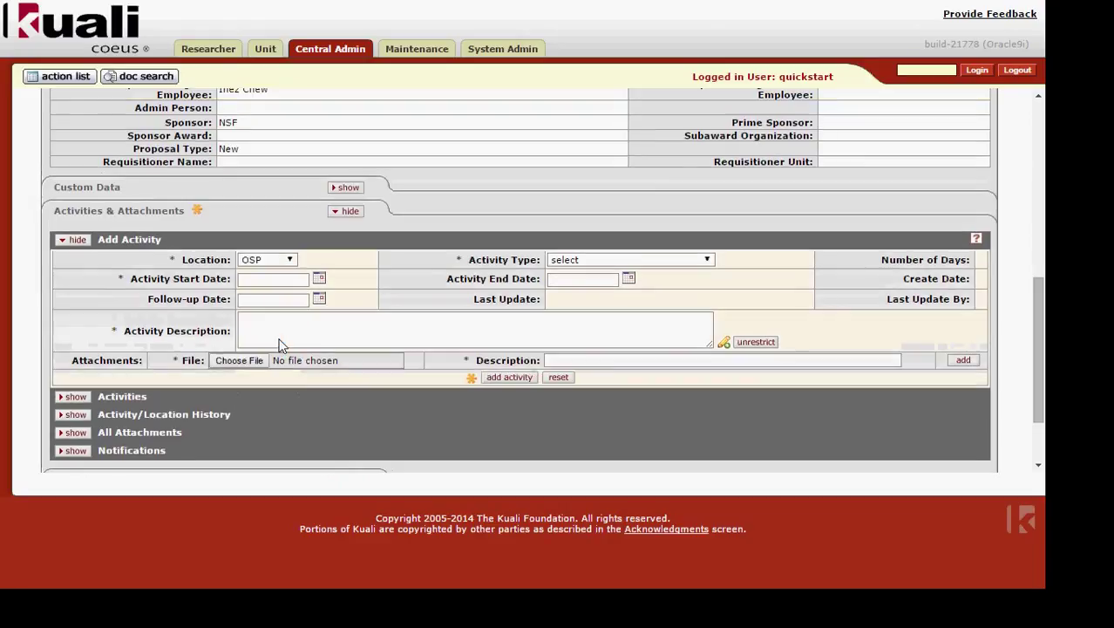
Look through the available activity types and set the new activity's type to Executable Document Received
click(668, 261)
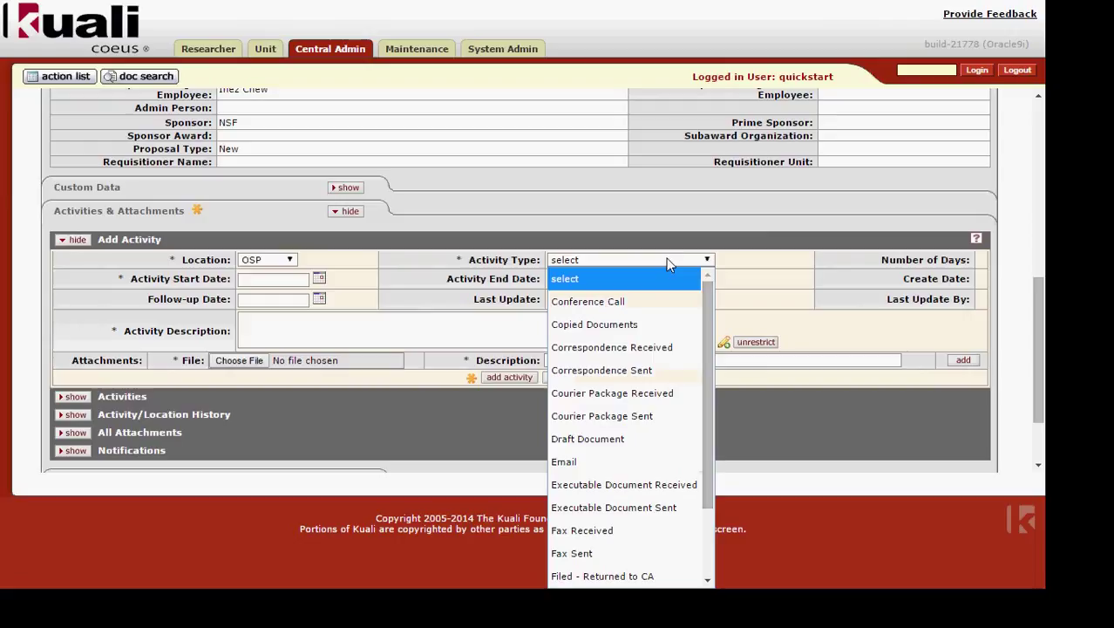
scroll(676, 337, down, 2)
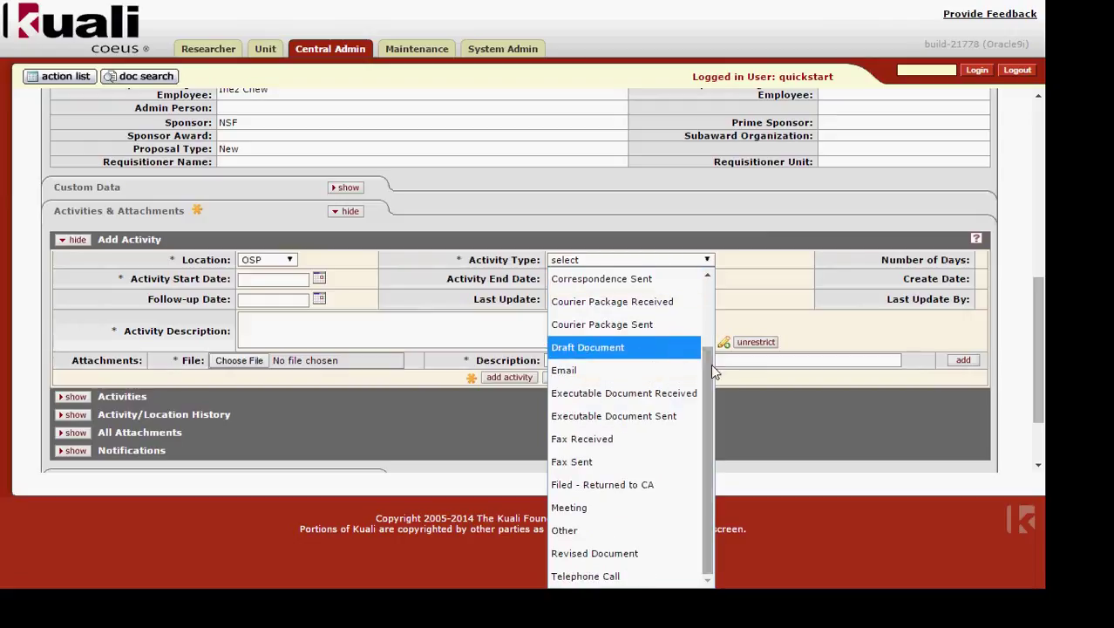
drag(709, 363, 713, 298)
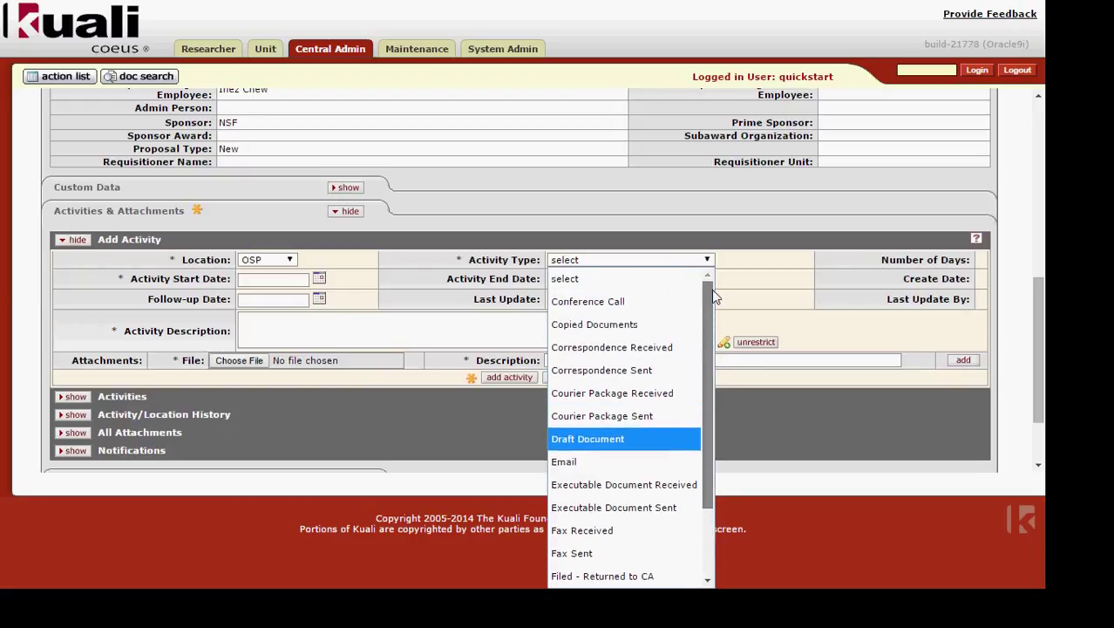
drag(712, 289, 712, 374)
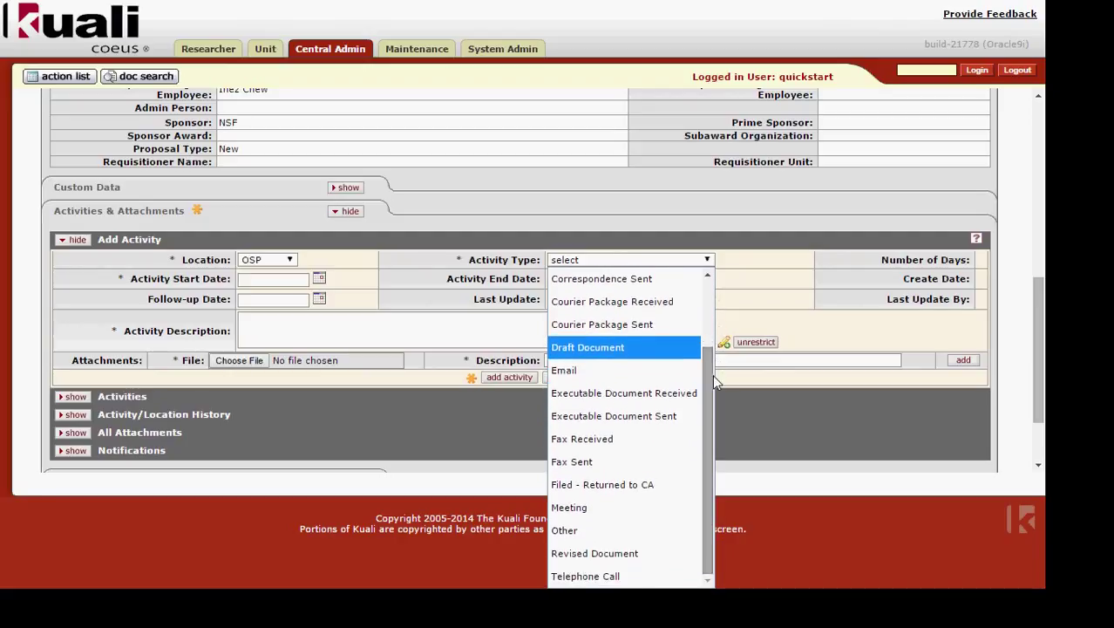
click(655, 399)
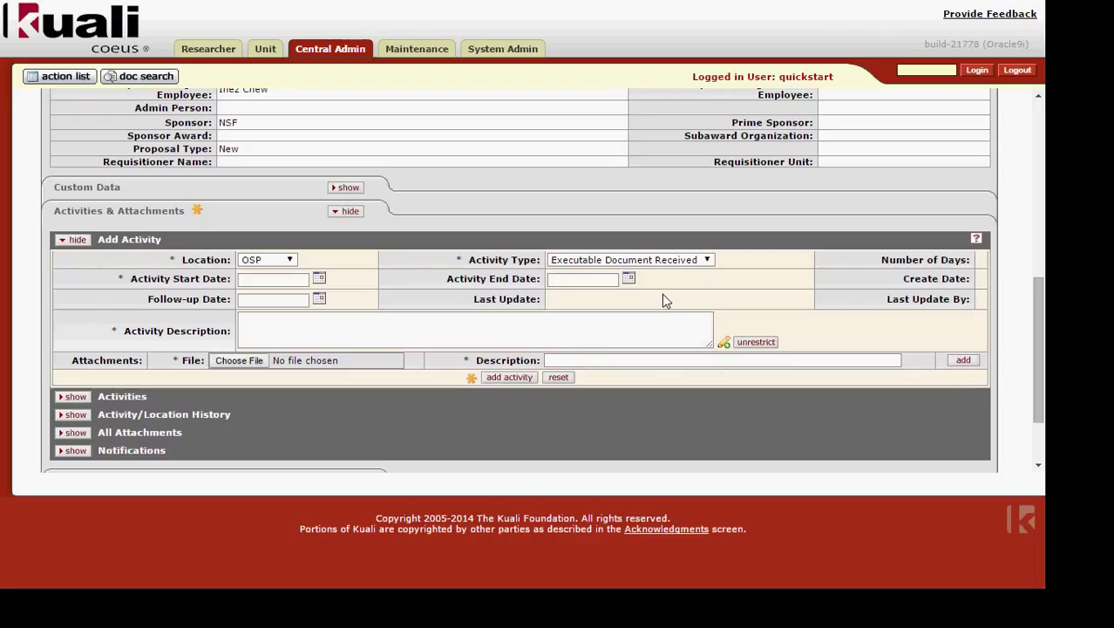
click(708, 263)
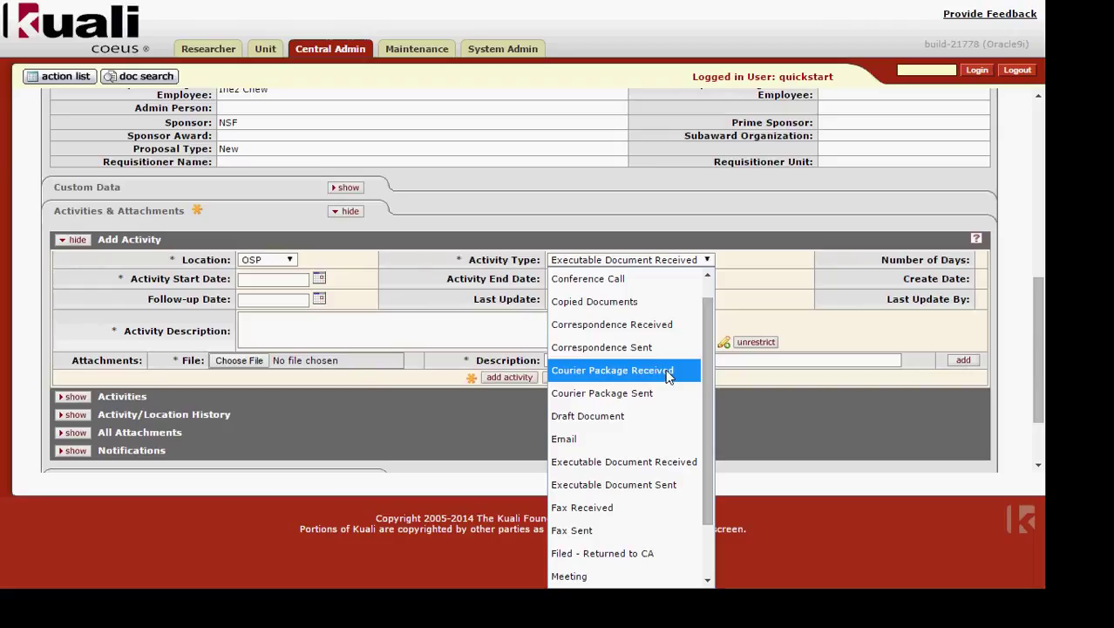
click(387, 290)
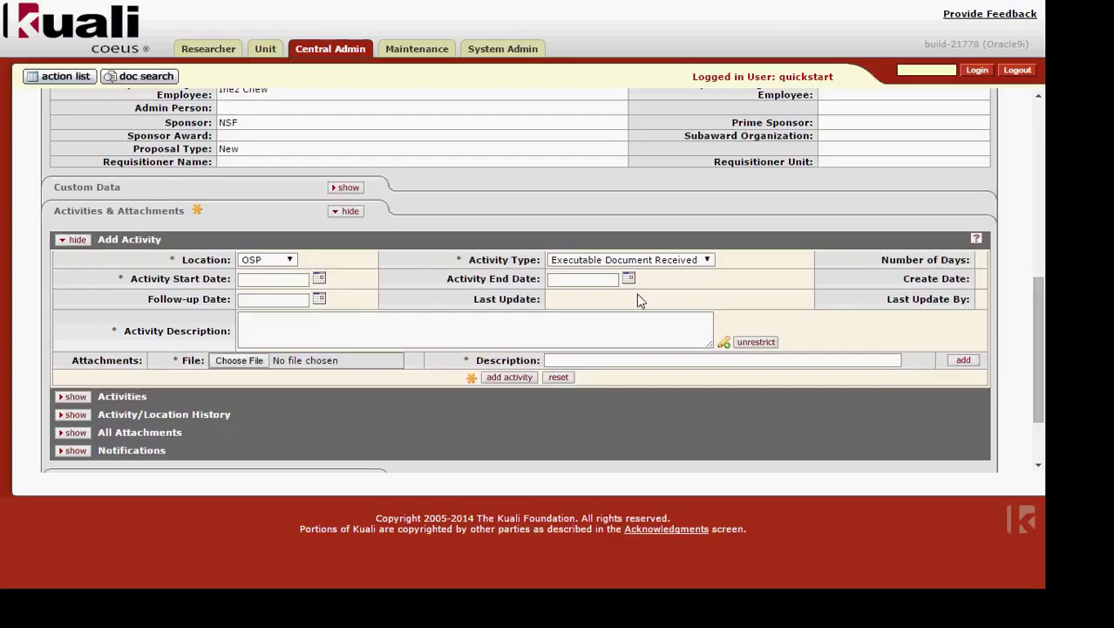
Set both the activity start date and the activity end date to 03/09/2015
click(319, 280)
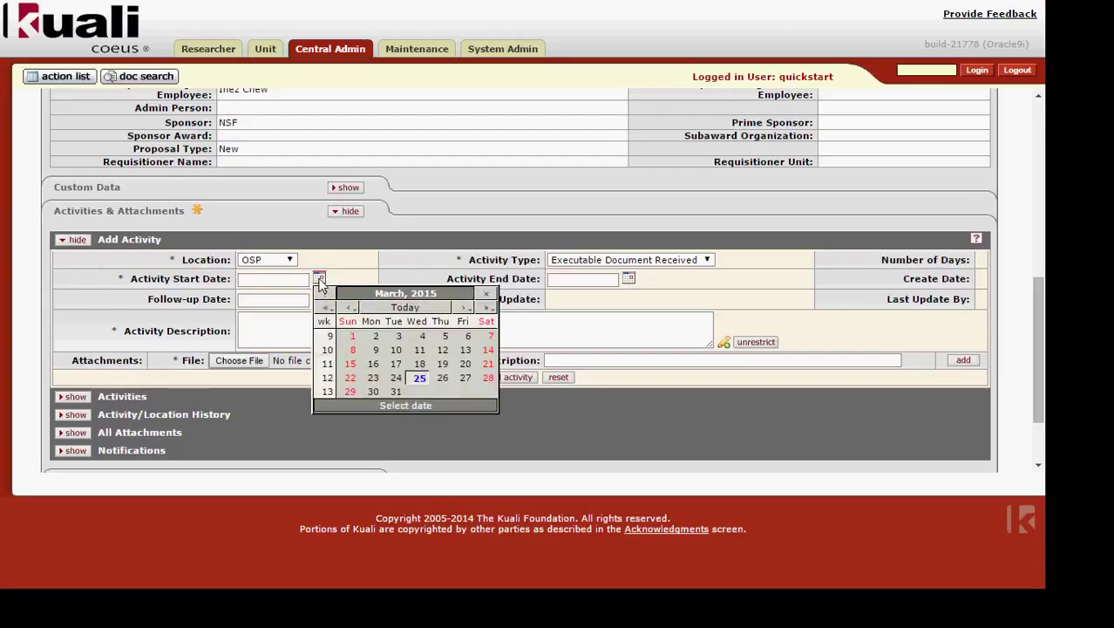
click(376, 350)
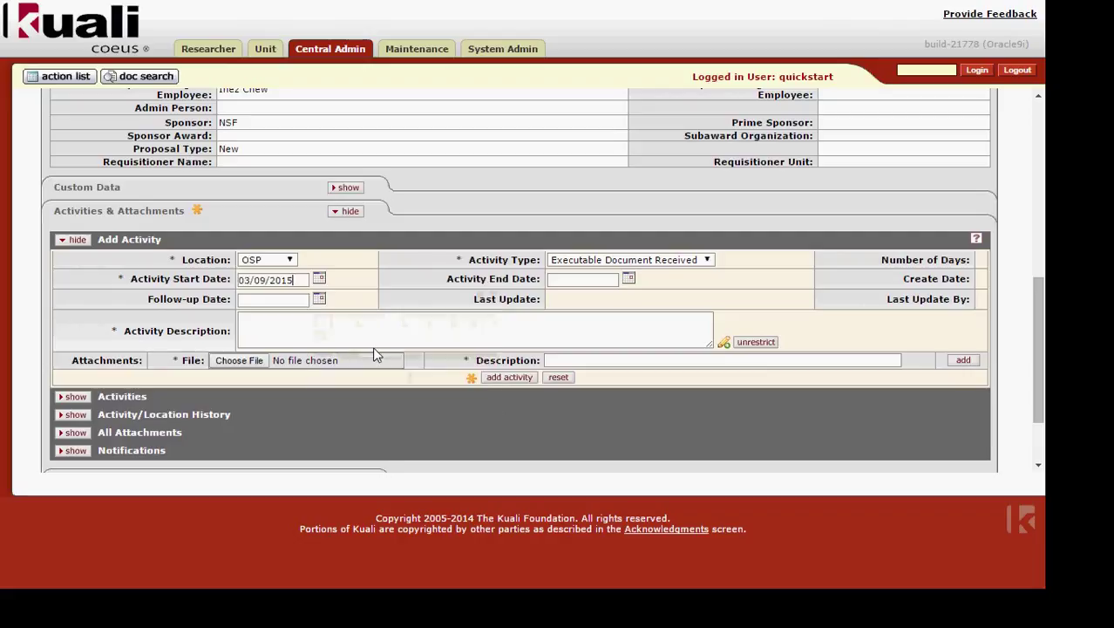
click(707, 261)
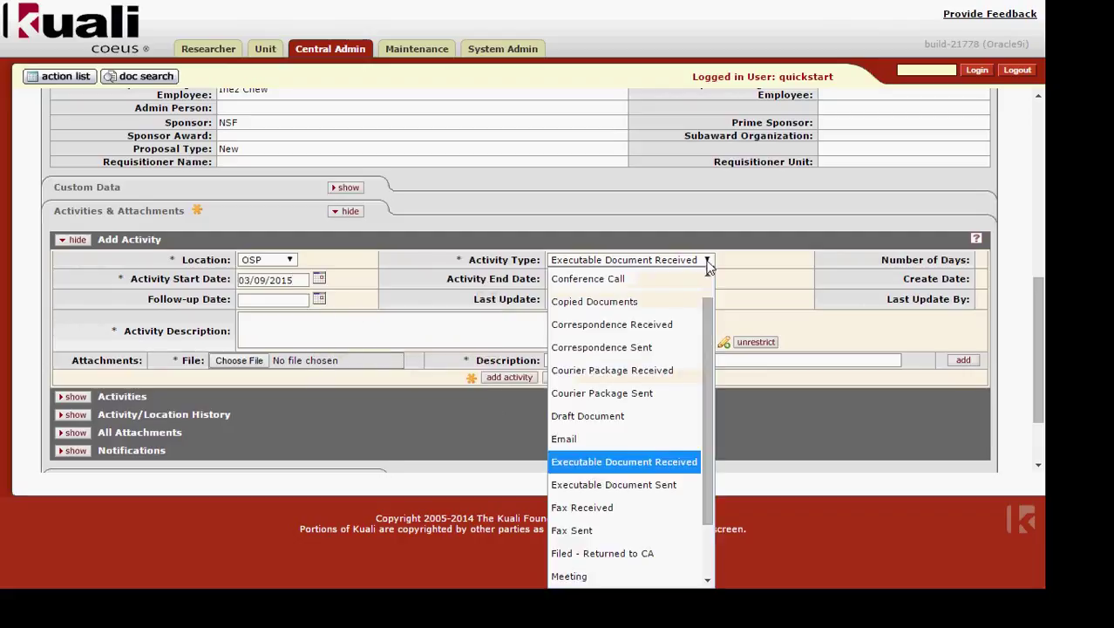
click(708, 262)
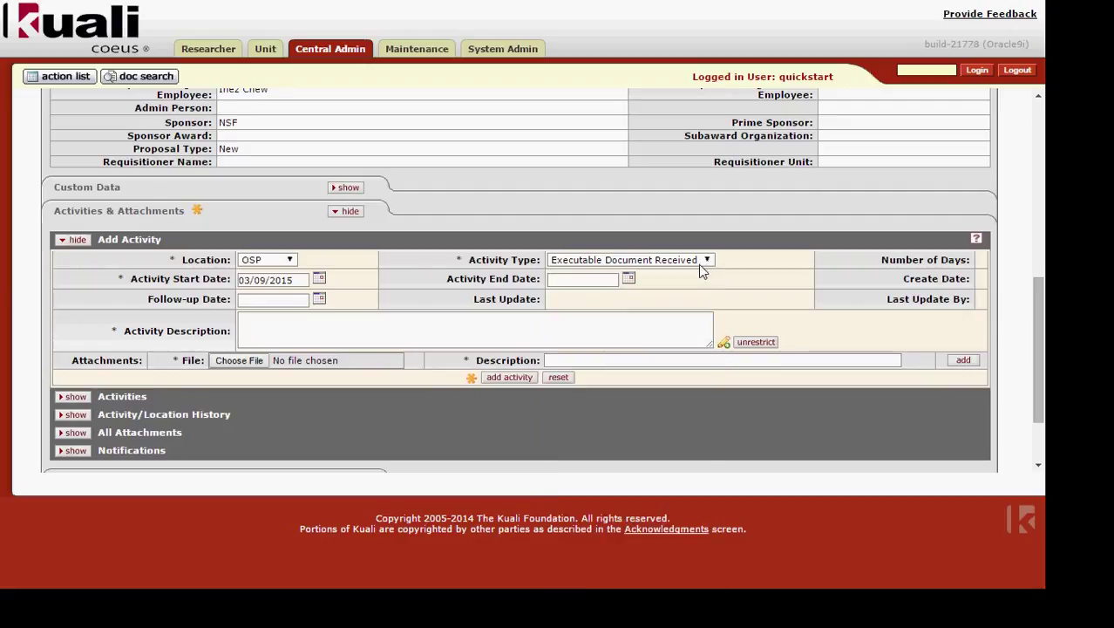
click(629, 279)
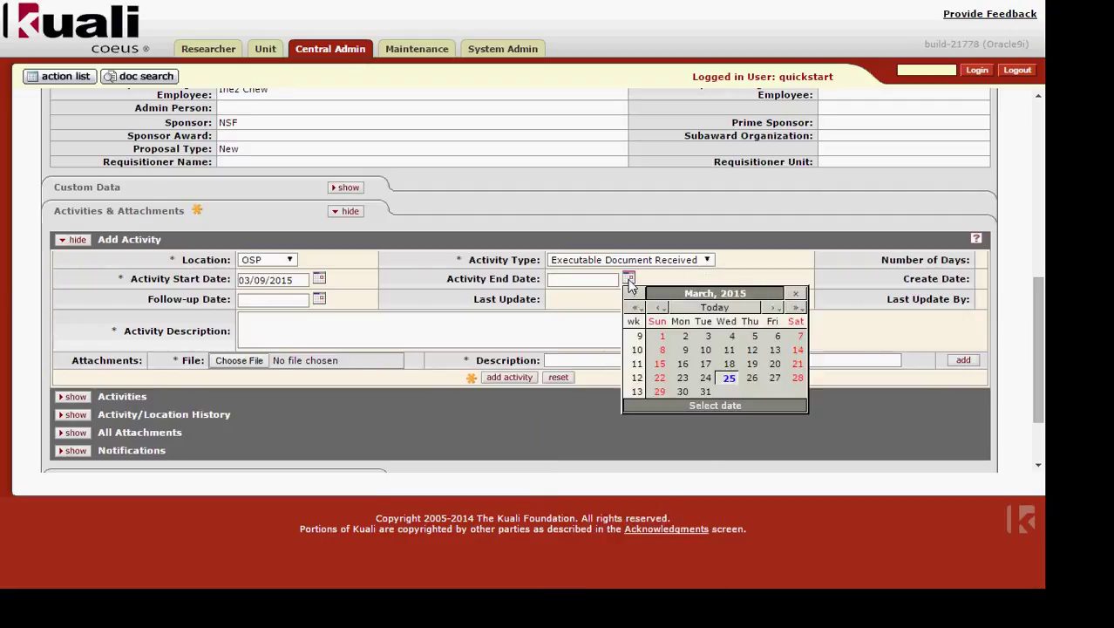
click(687, 350)
Enter the activity description "Received initial agreement from the sponsor." and correct its spelling
click(281, 340)
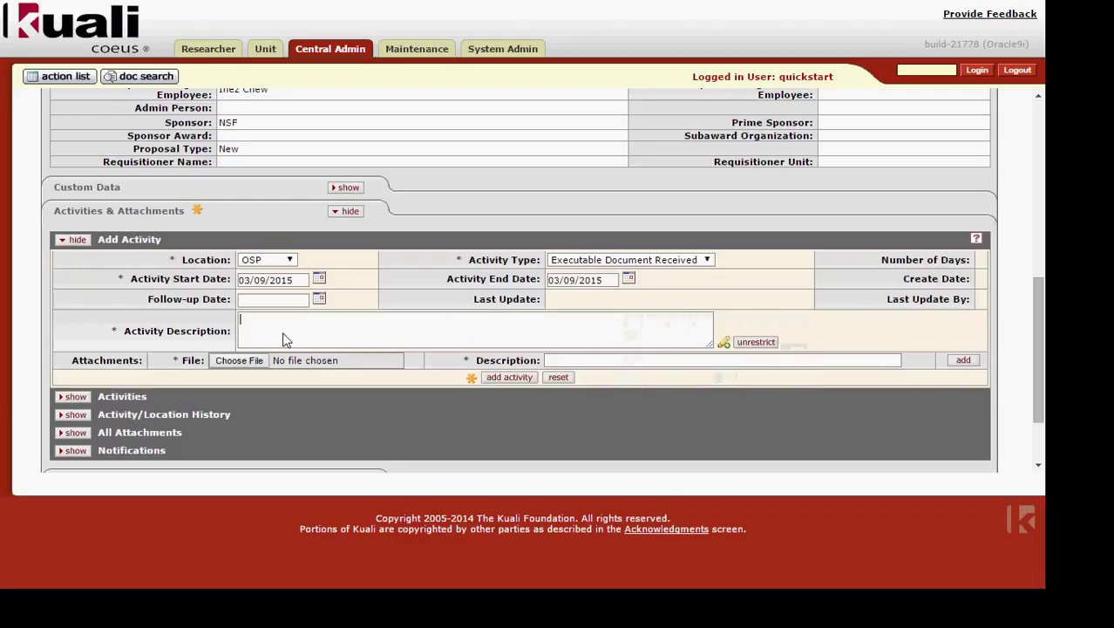
text(Recieved initial agreement from the sponsoor)
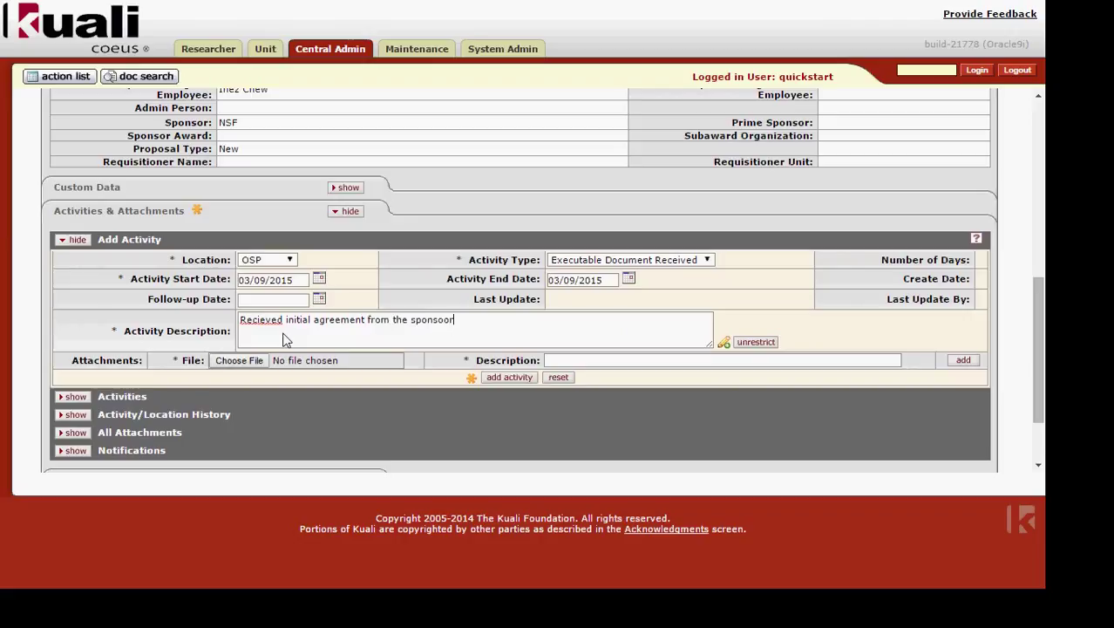
key(BackSpace)
key(BackSpace)
text(r.)
right_click(271, 326)
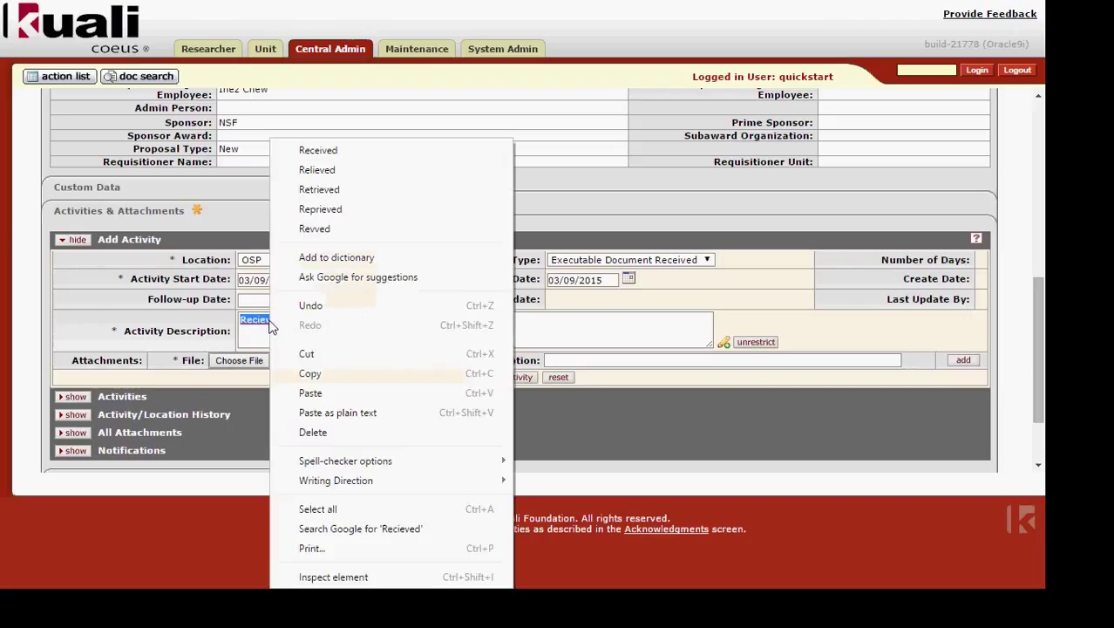
click(318, 151)
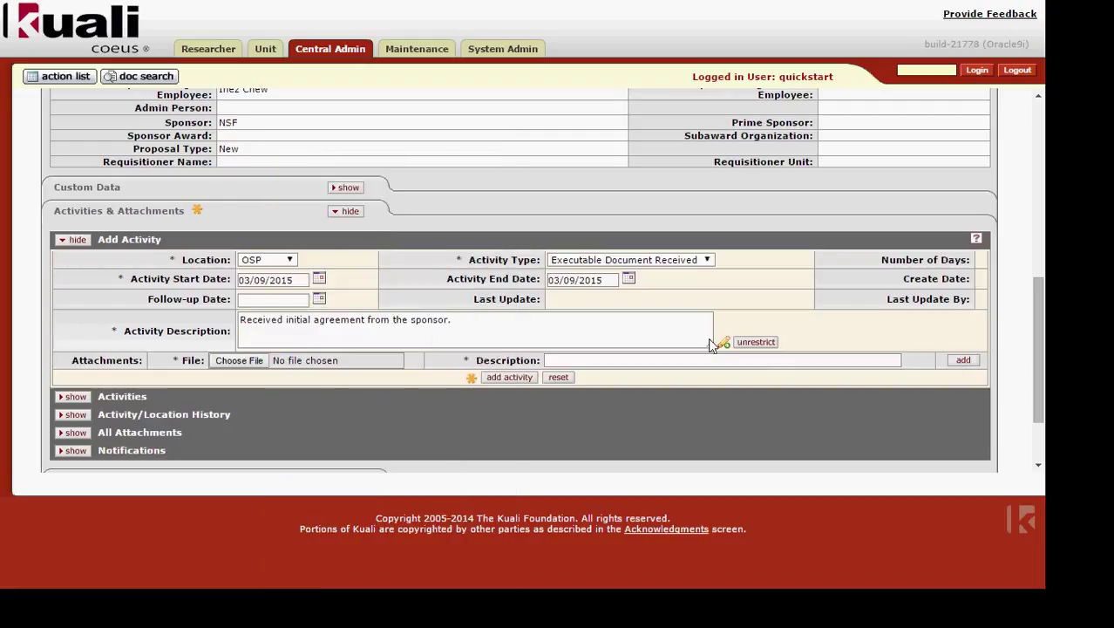
Attach the file glitchart001.png from Downloads to the activity with the description "This is the draft agreement from the sponsor"
click(236, 359)
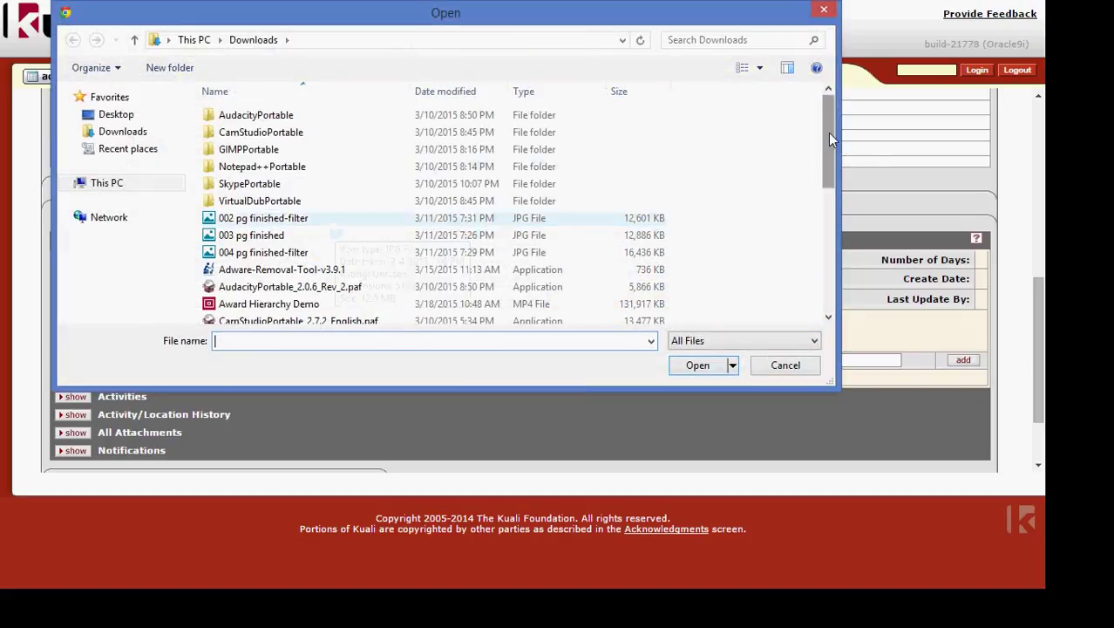
drag(830, 139, 818, 217)
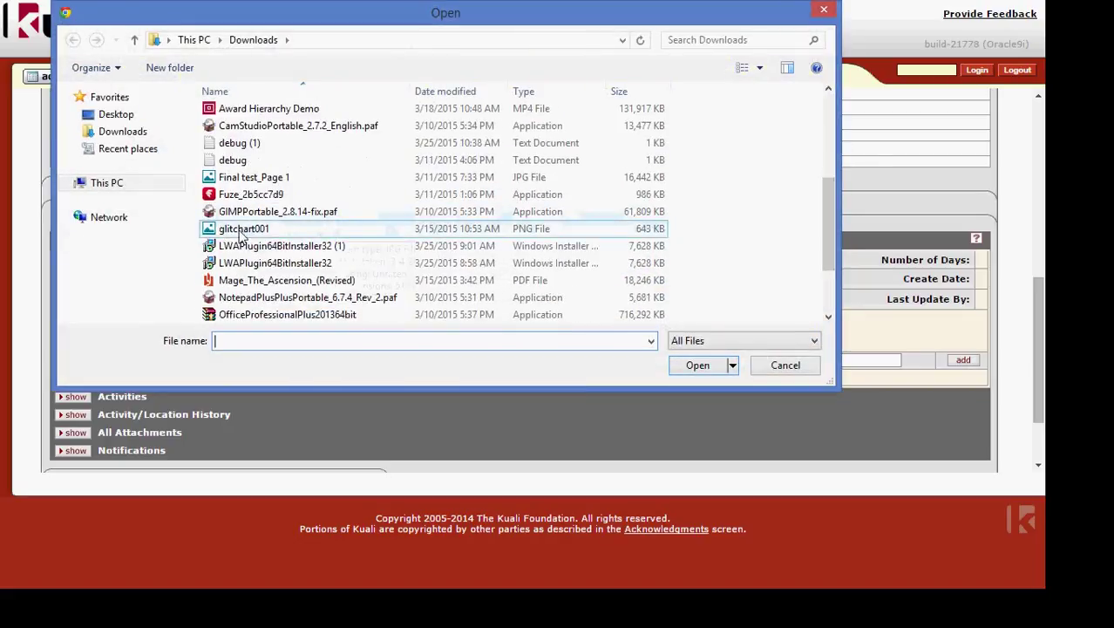
double_click(239, 230)
click(621, 363)
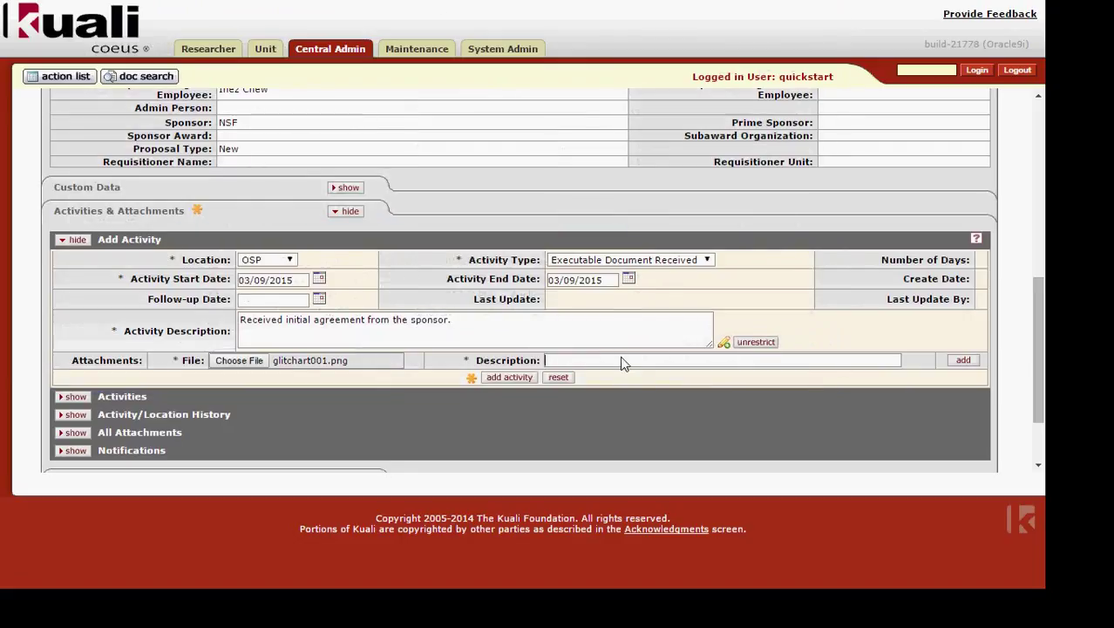
text(This is the )
text(draft for)
text(eement from the )
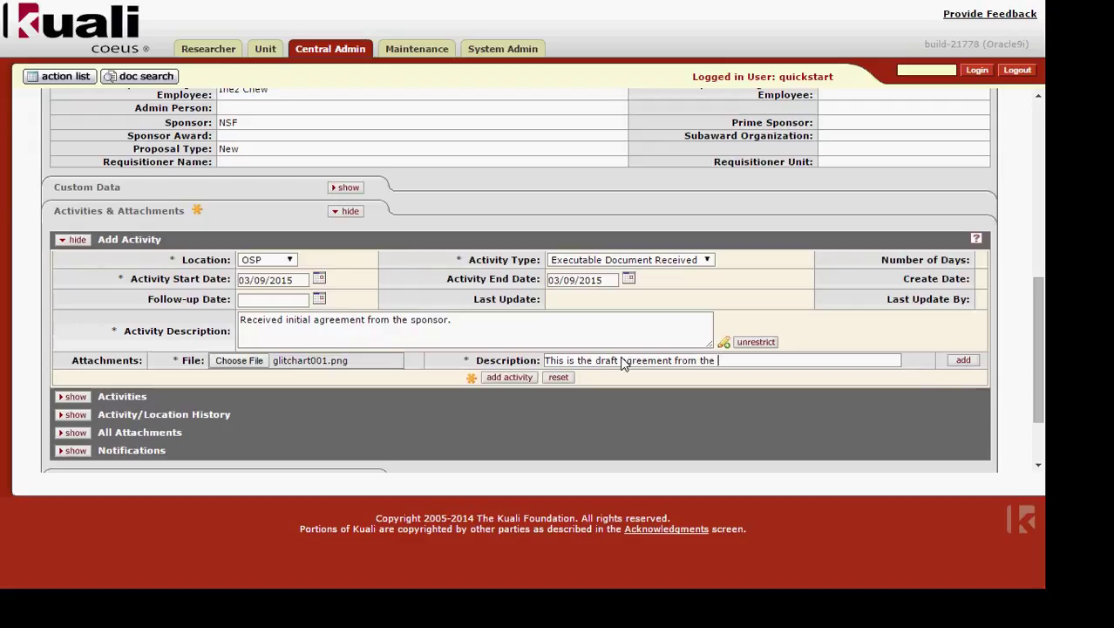
text(sponsor)
click(963, 361)
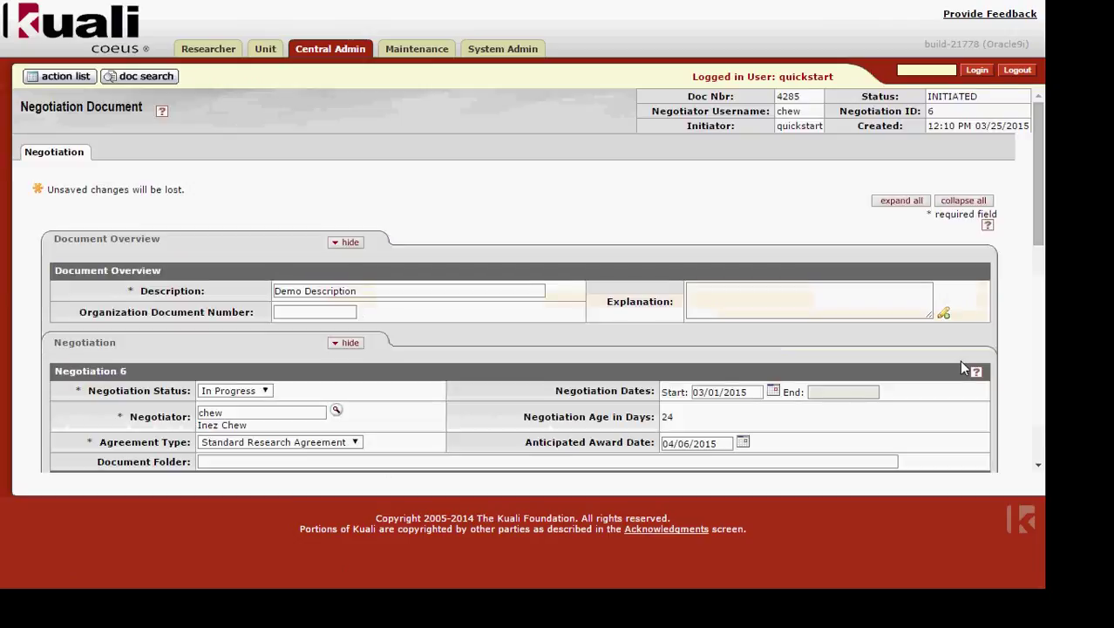
Add the completed activity with its attachment to the negotiation
scroll(870, 347, down, 5)
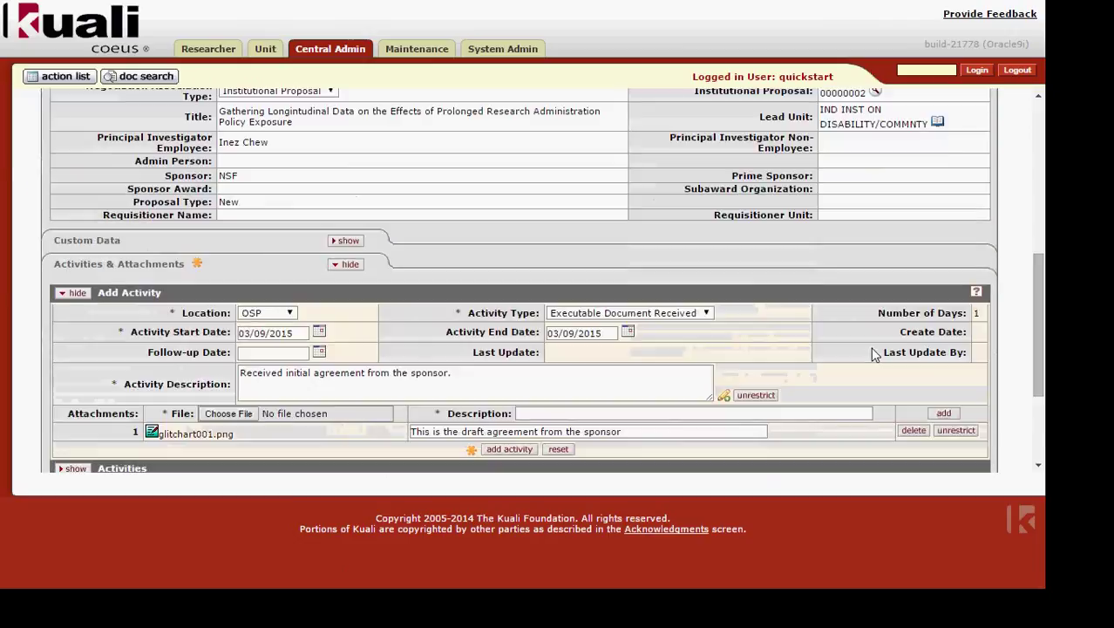
scroll(873, 352, down, 1)
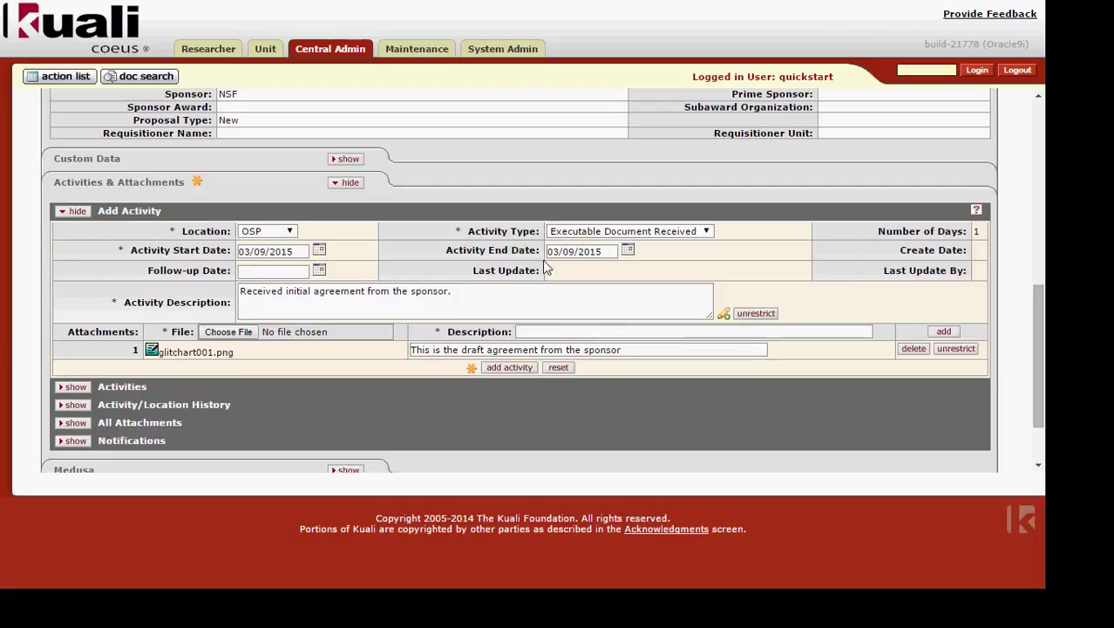
click(509, 367)
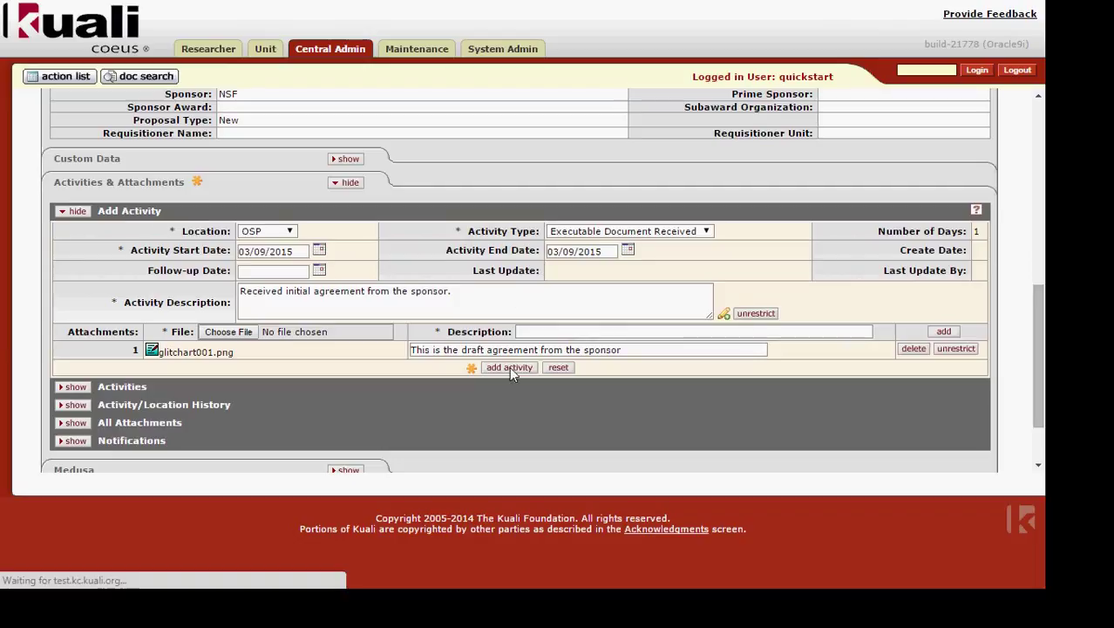
Expand the Executable Document Received activity in the activities list and review its details, attachment and available activity types
scroll(514, 305, down, 2)
scroll(515, 307, down, 5)
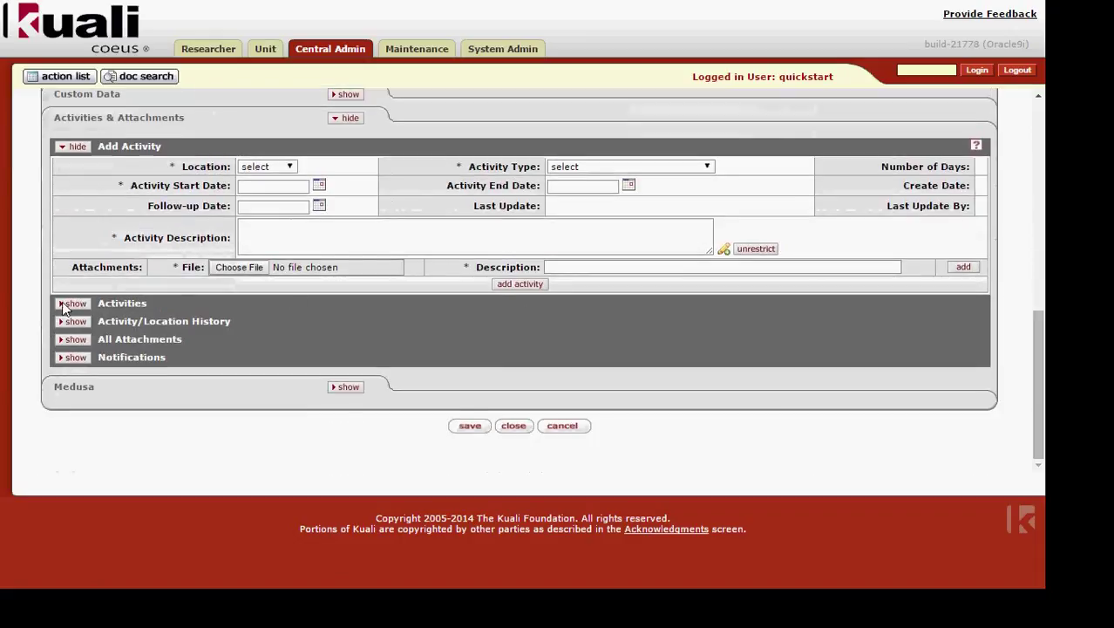
click(73, 303)
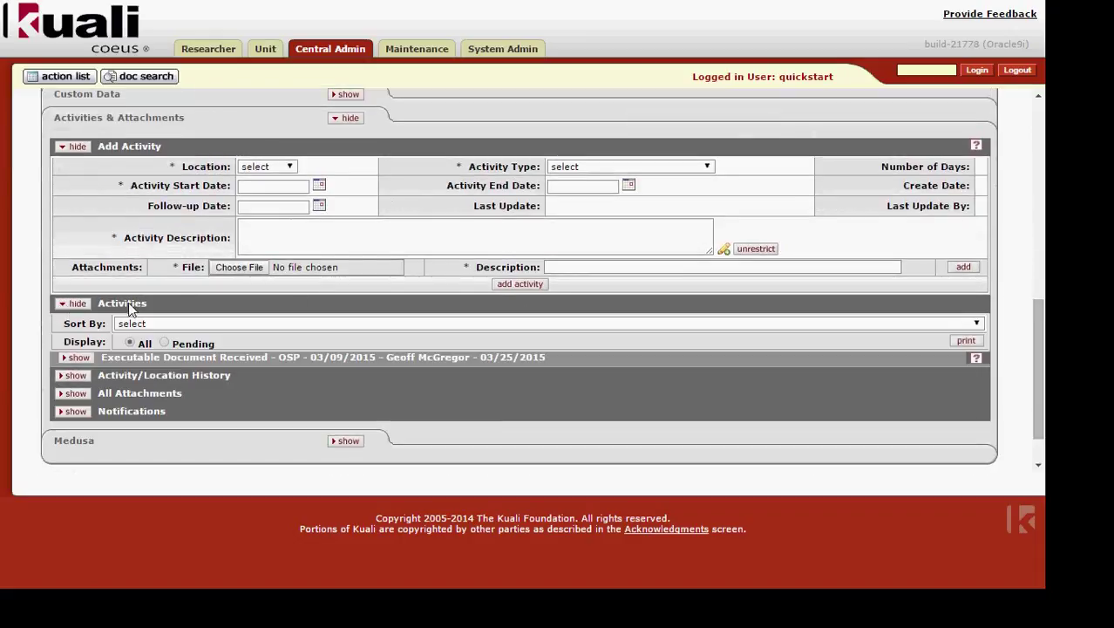
click(81, 357)
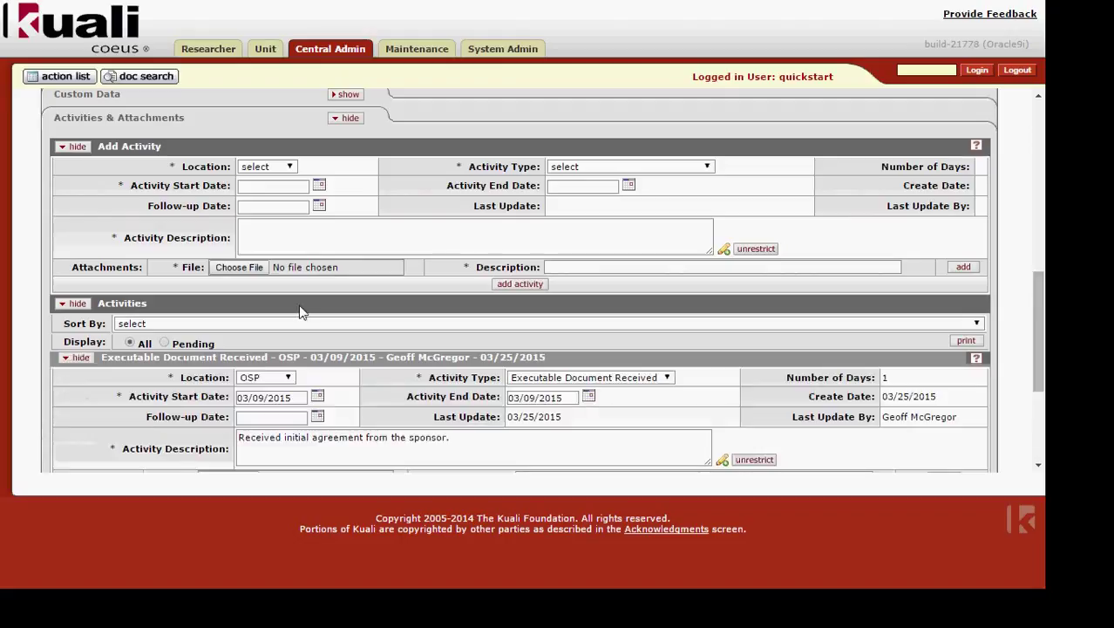
scroll(299, 311, down, 2)
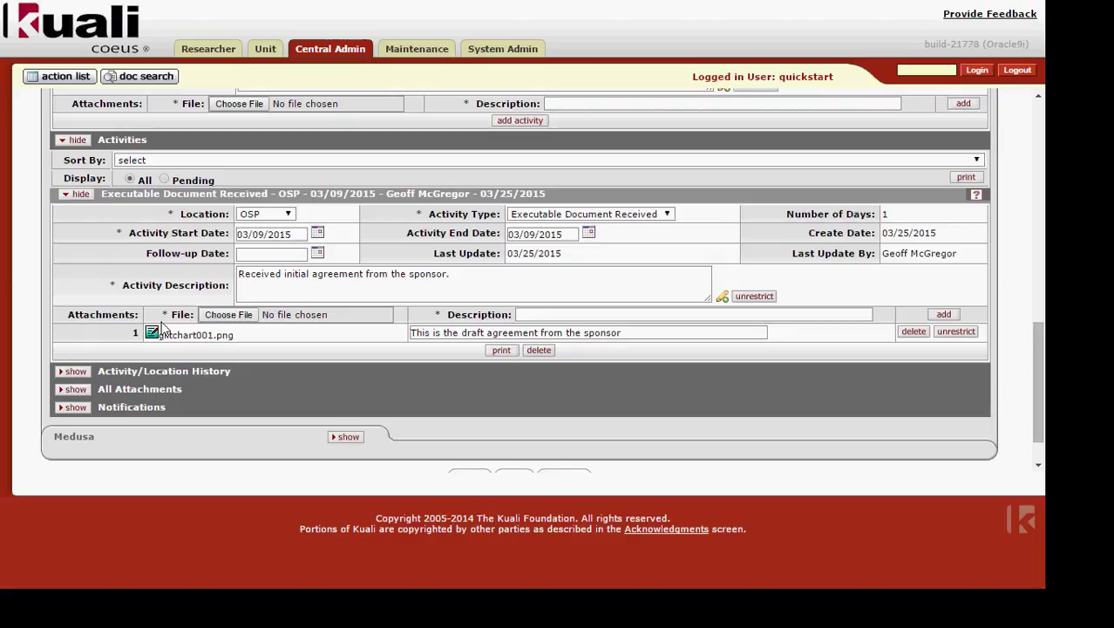
click(641, 216)
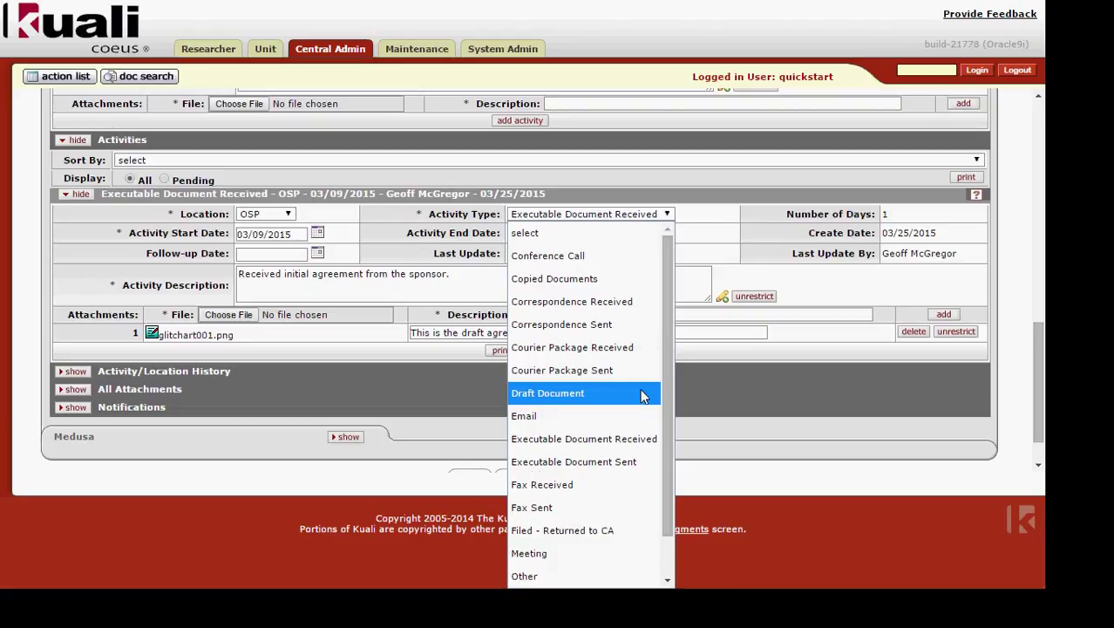
click(669, 218)
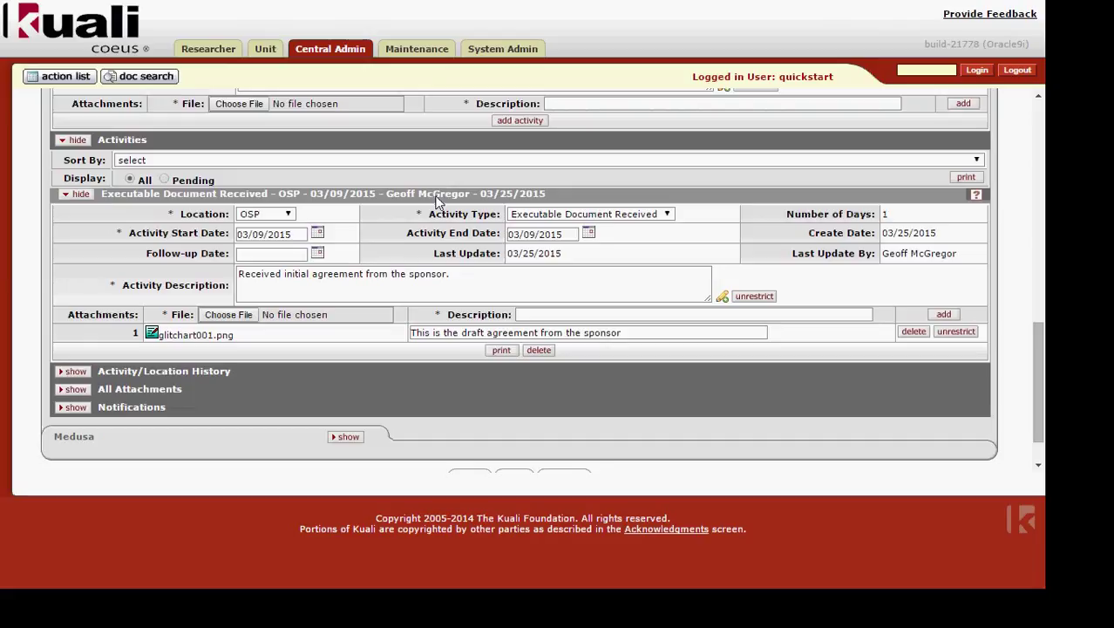
Set the activity's follow-up date to 03/26/2015 and save the negotiation
click(278, 255)
click(317, 256)
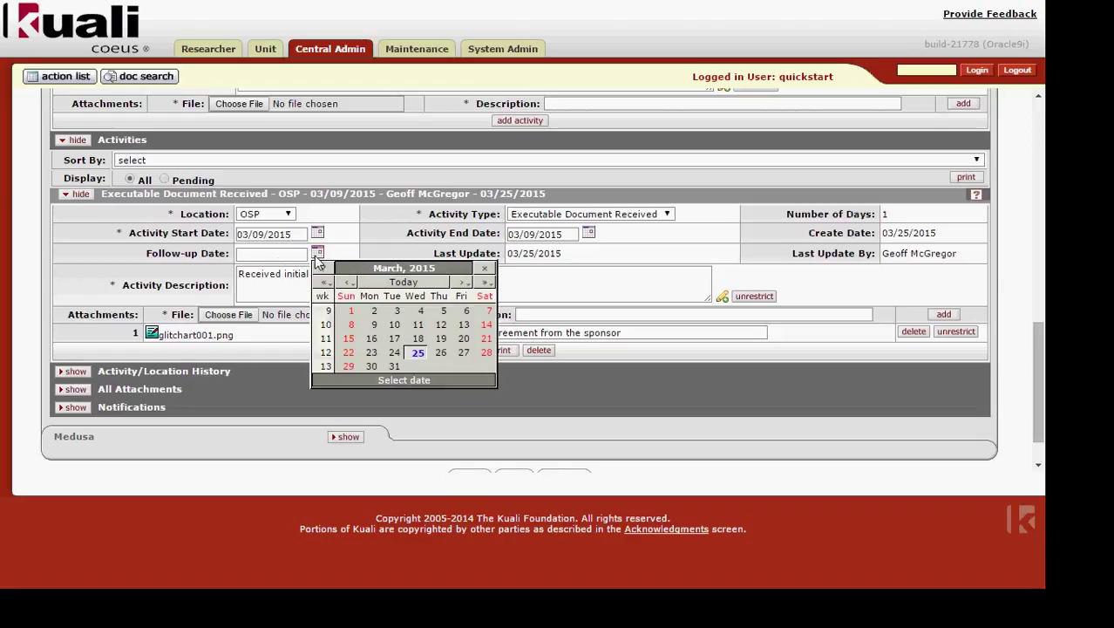
click(440, 354)
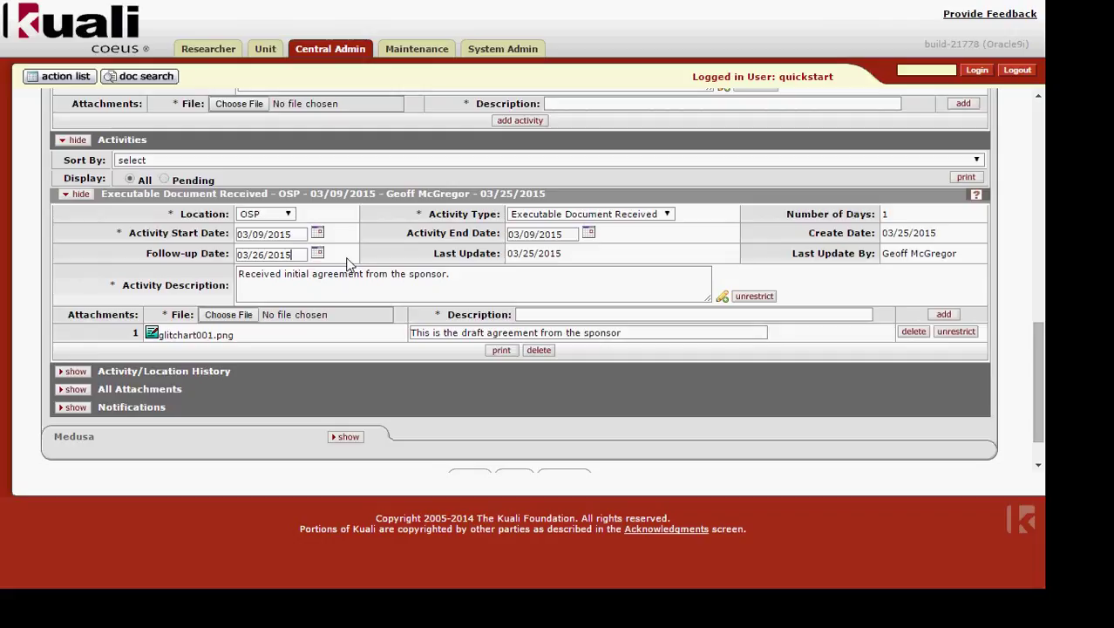
scroll(435, 349, down, 2)
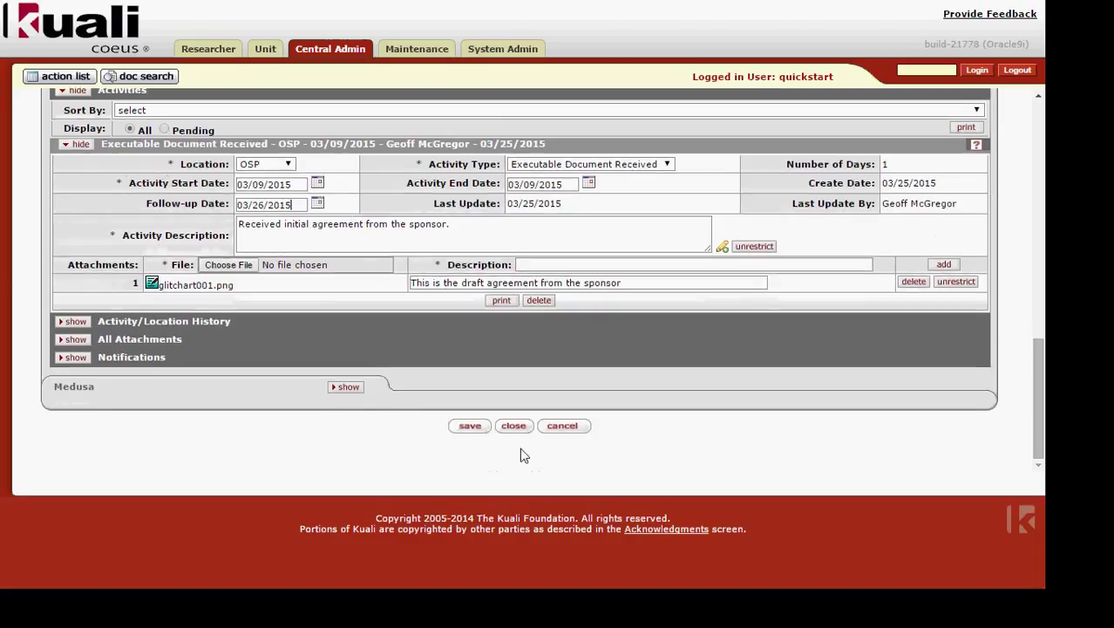
click(467, 427)
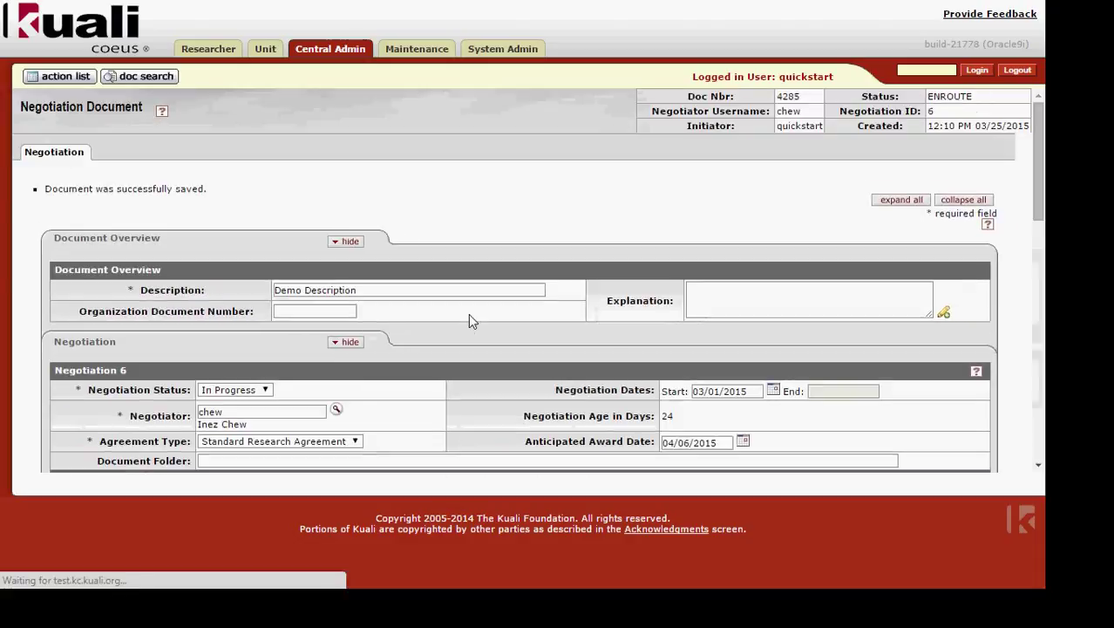
Look up negotiations in Central Admin with follow-up dates from 03/24/2015 to 03/27/2015
click(332, 54)
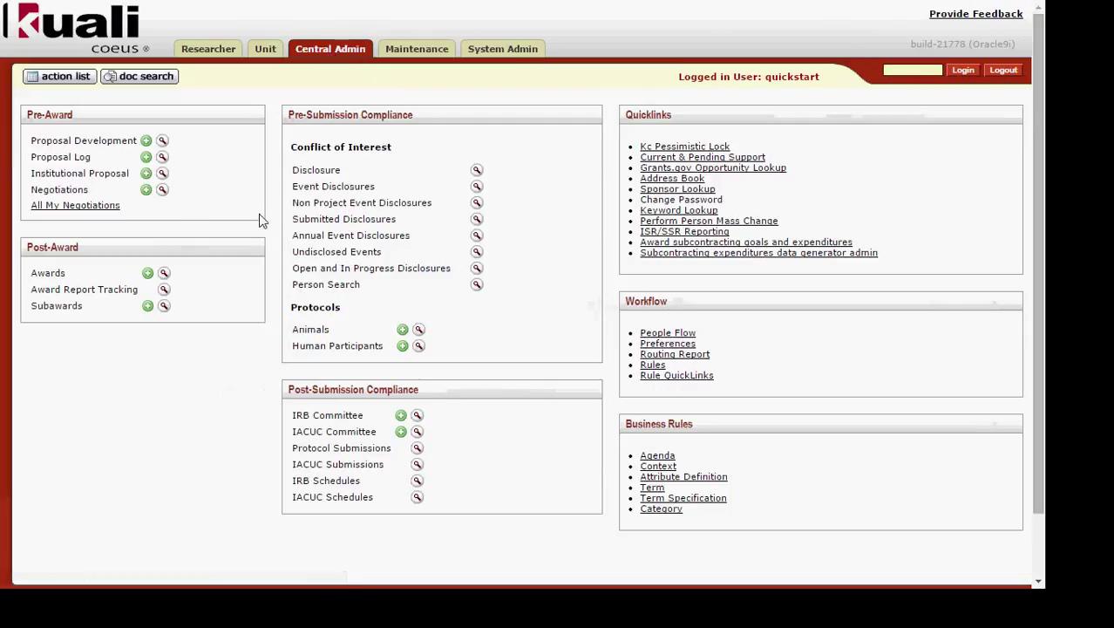
click(162, 190)
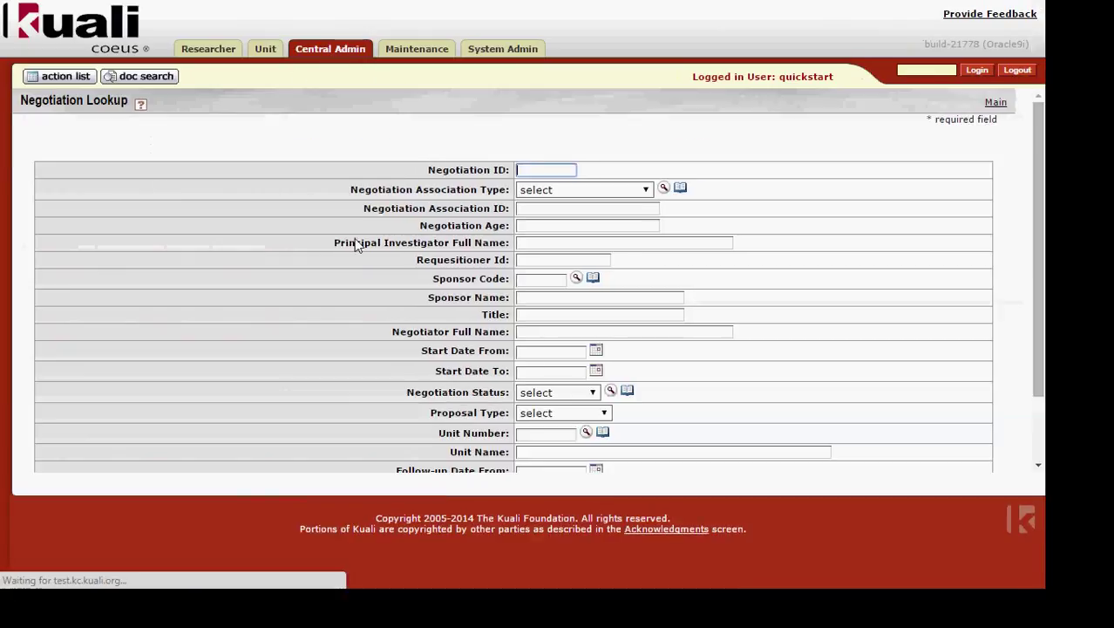
scroll(369, 265, down, 2)
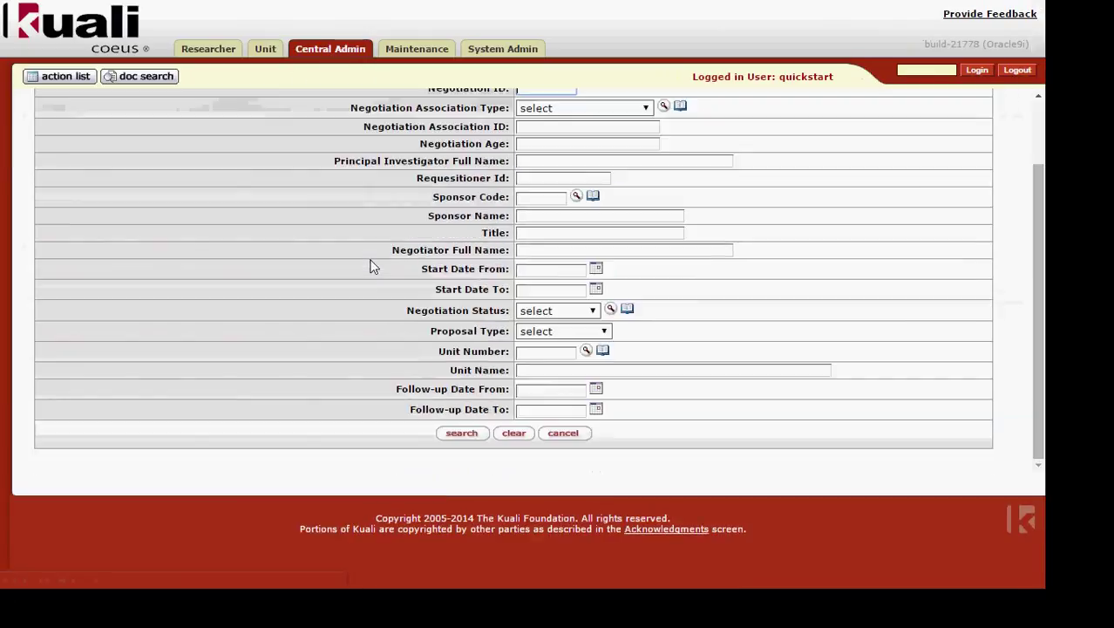
click(596, 390)
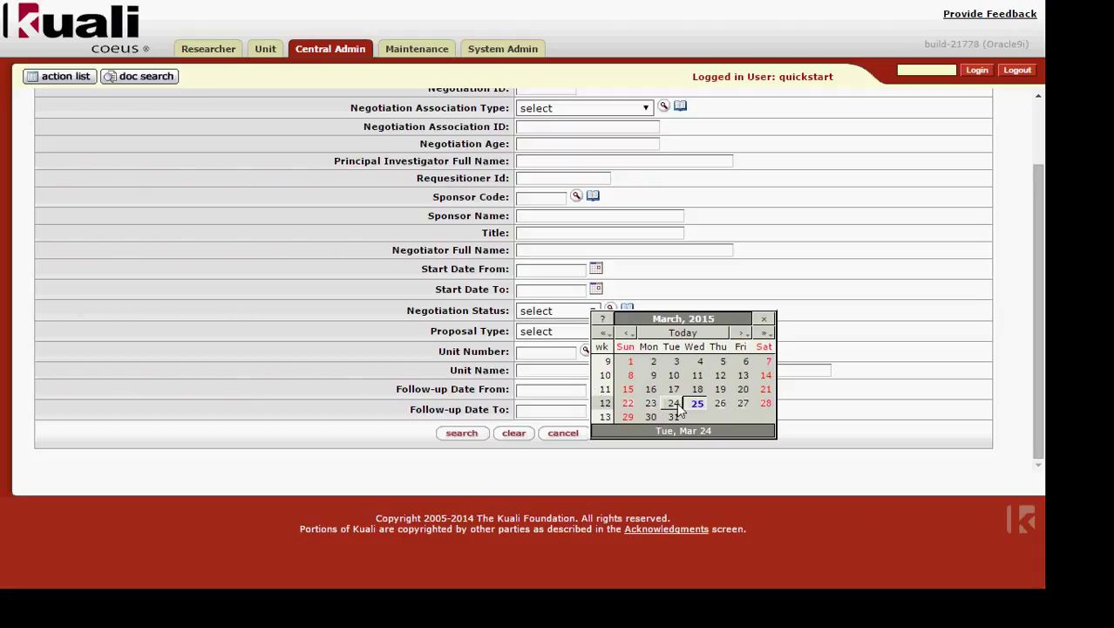
click(674, 403)
click(595, 409)
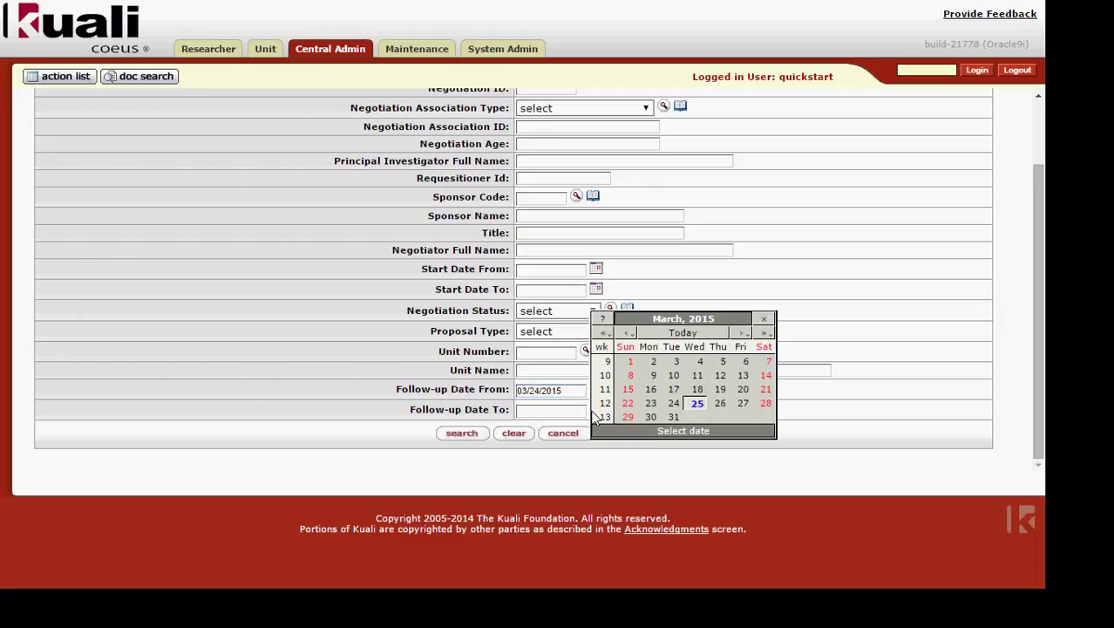
click(741, 403)
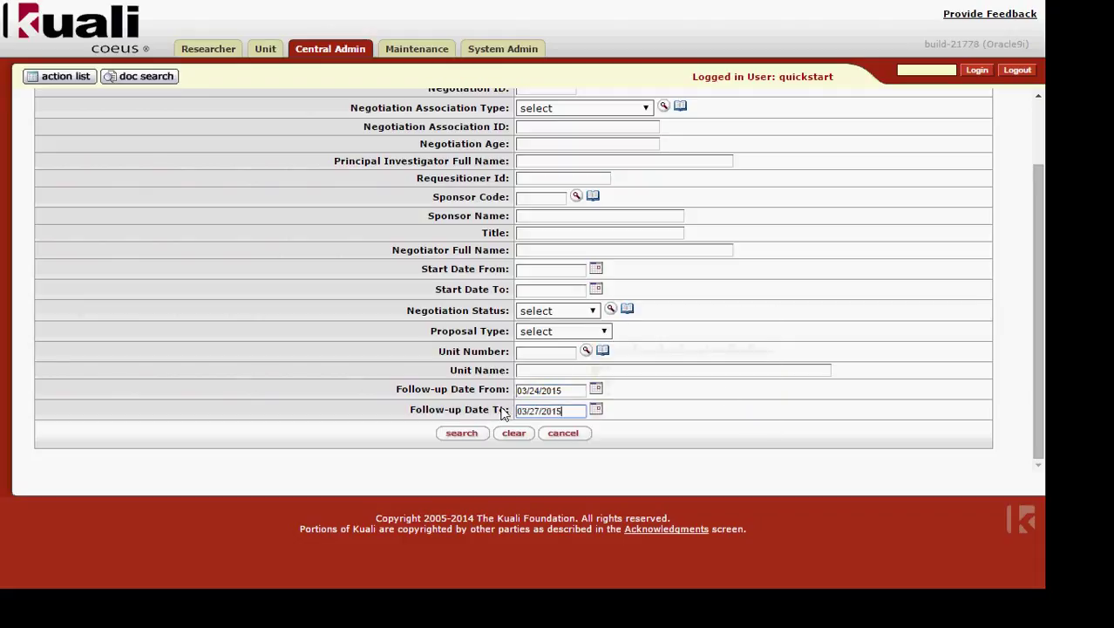
click(476, 430)
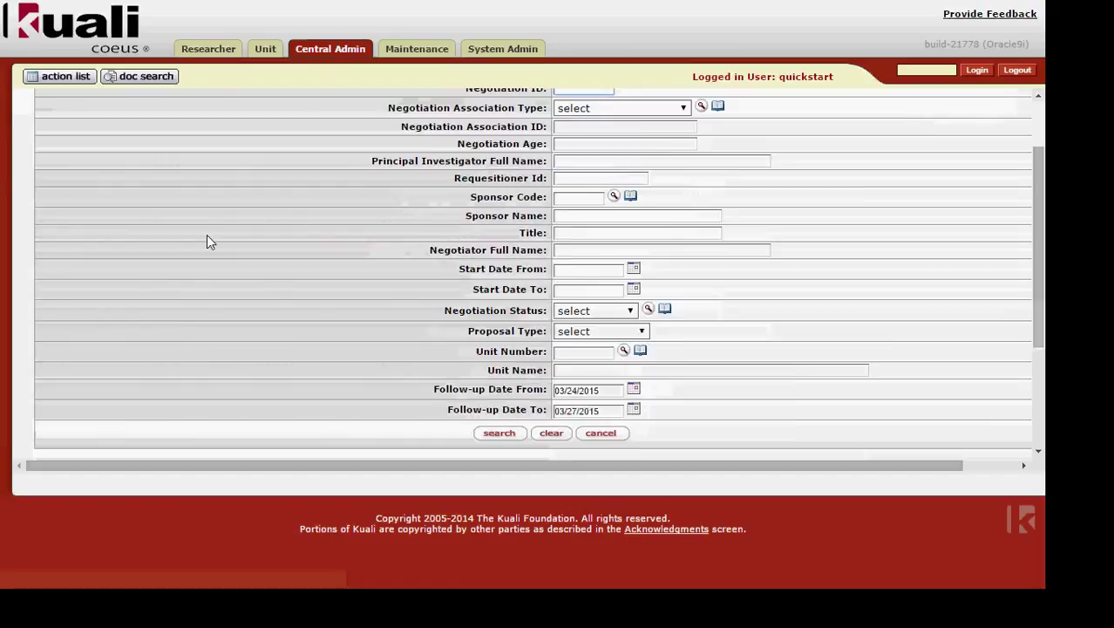
scroll(207, 235, down, 2)
scroll(207, 235, down, 1)
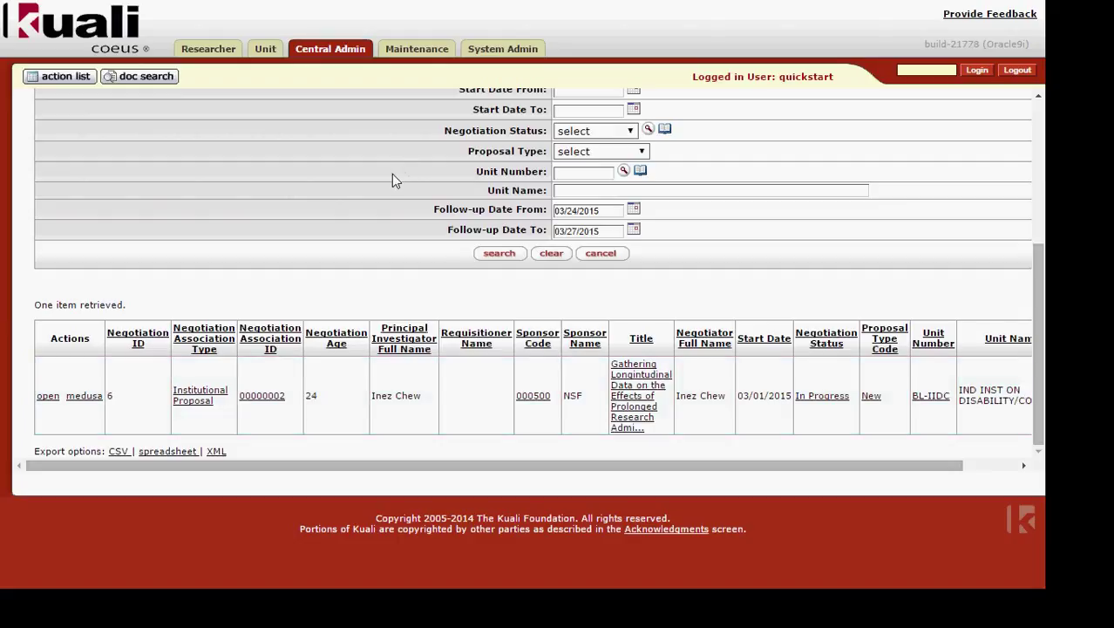
Narrow the negotiation lookup by the negotiator's surname with wildcards on both sides and run the search again
scroll(391, 177, up, 3)
scroll(388, 177, up, 2)
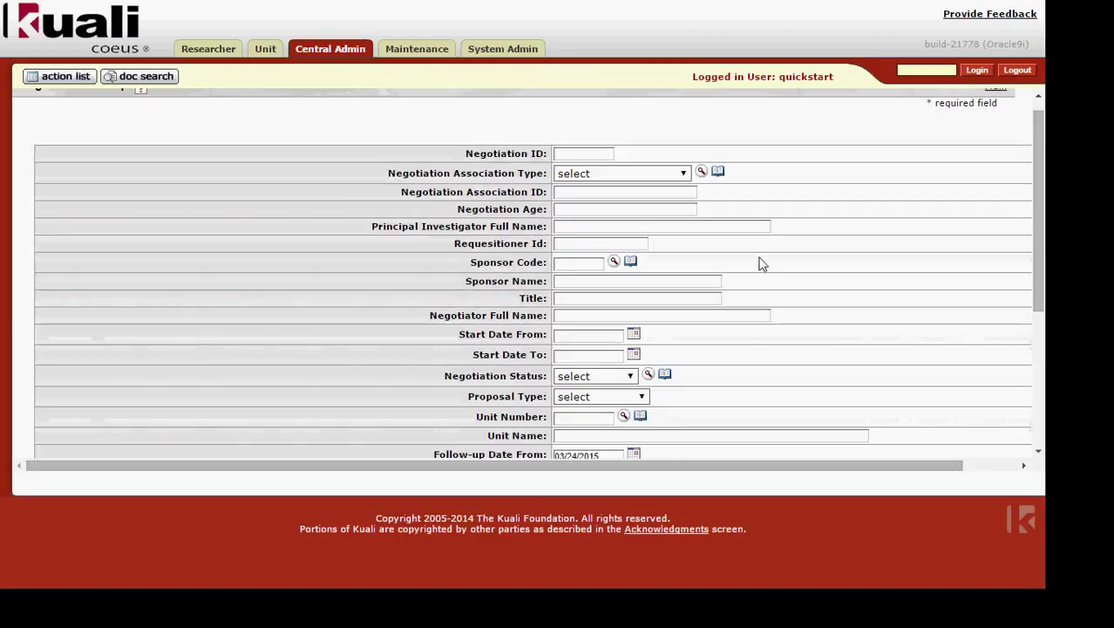
scroll(801, 296, down, 2)
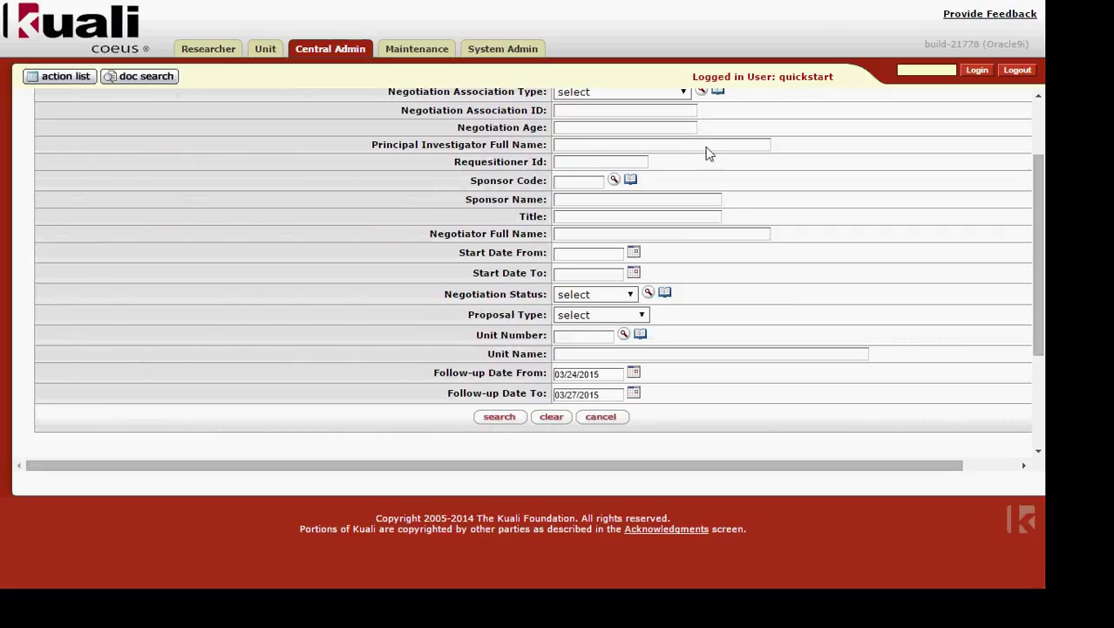
scroll(800, 177, up, 1)
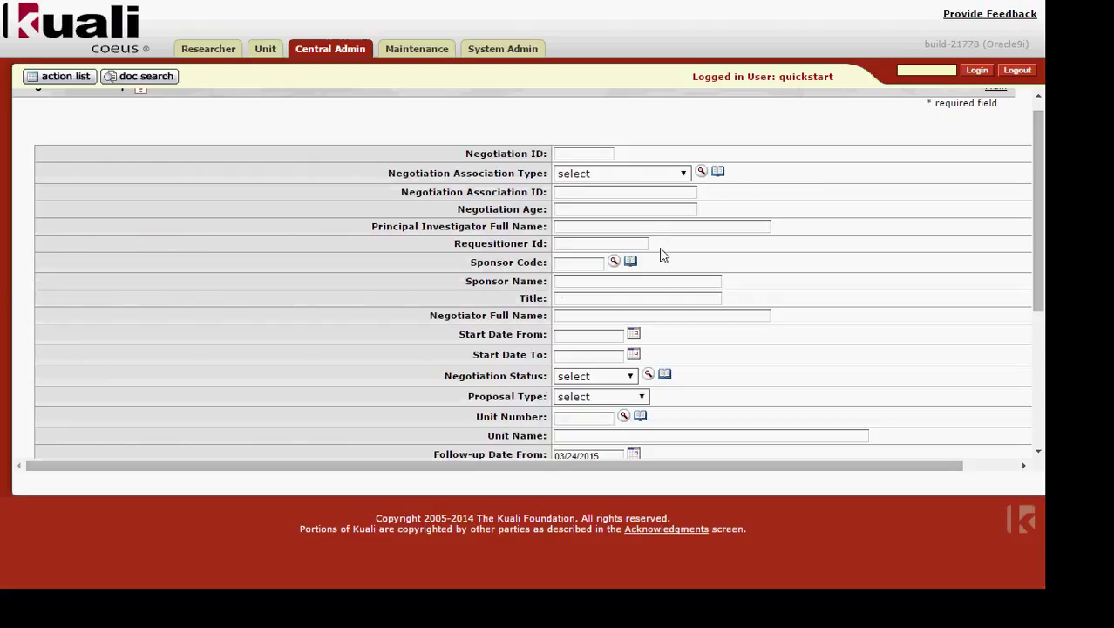
click(623, 315)
text(*chew*)
scroll(410, 318, down, 1)
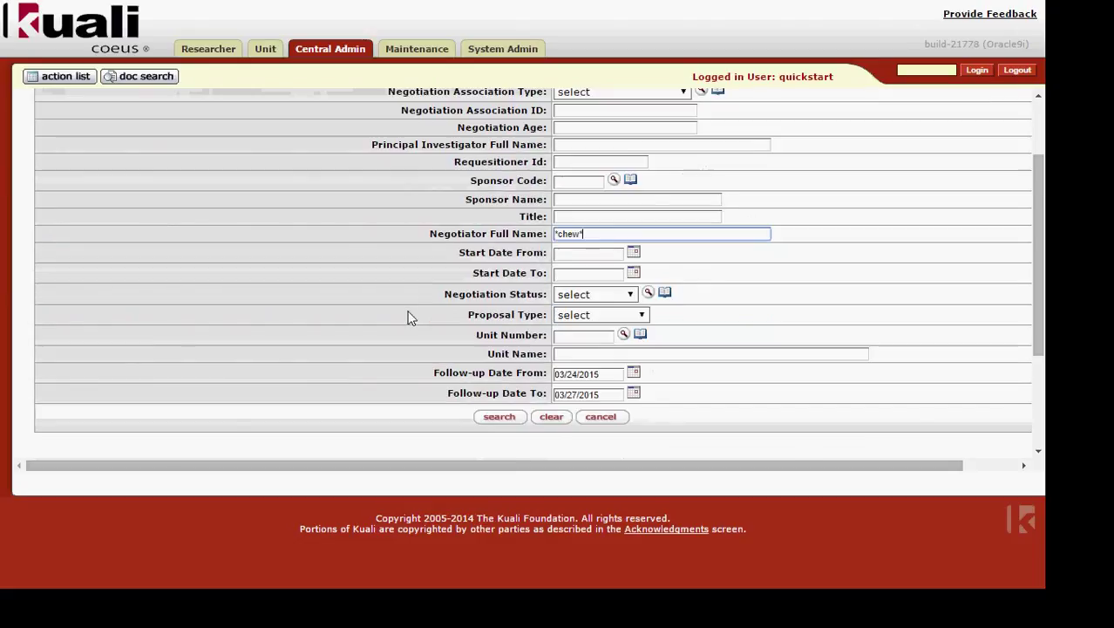
scroll(410, 318, down, 1)
click(492, 335)
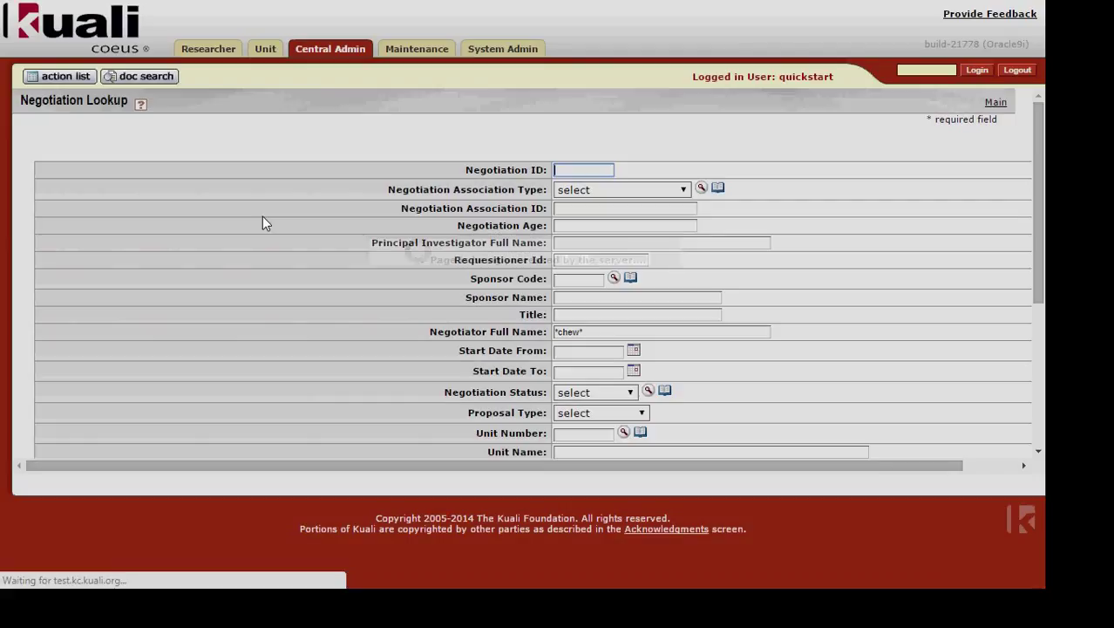
scroll(262, 219, down, 3)
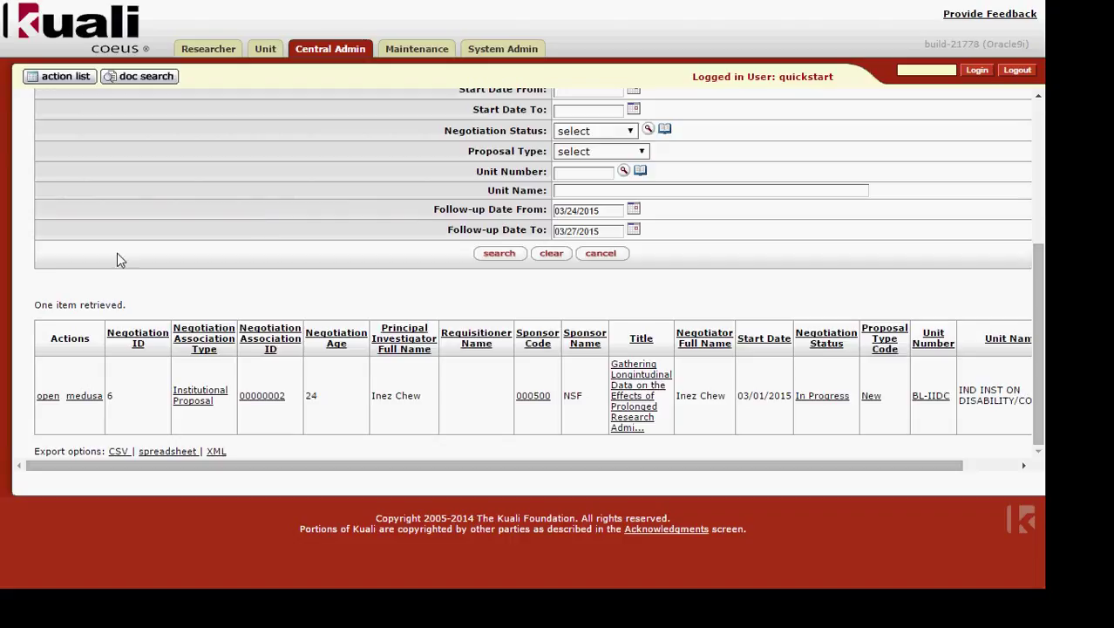
Open the found negotiation and expand its Executable Document Received activity to review the dates, description and attachment
click(48, 398)
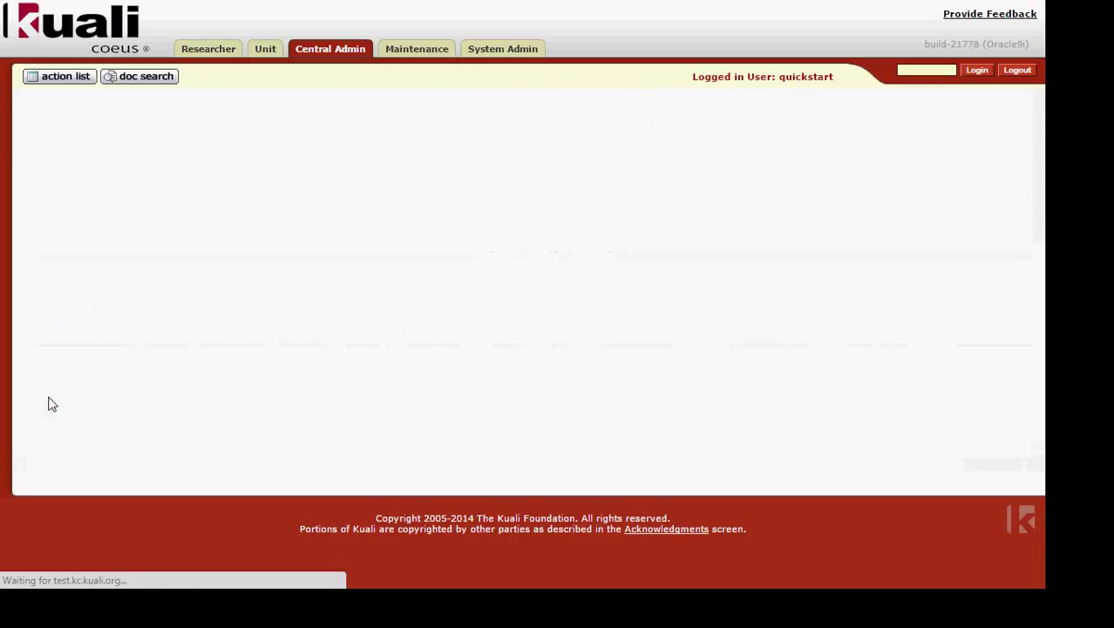
scroll(579, 375, down, 1)
scroll(577, 373, down, 3)
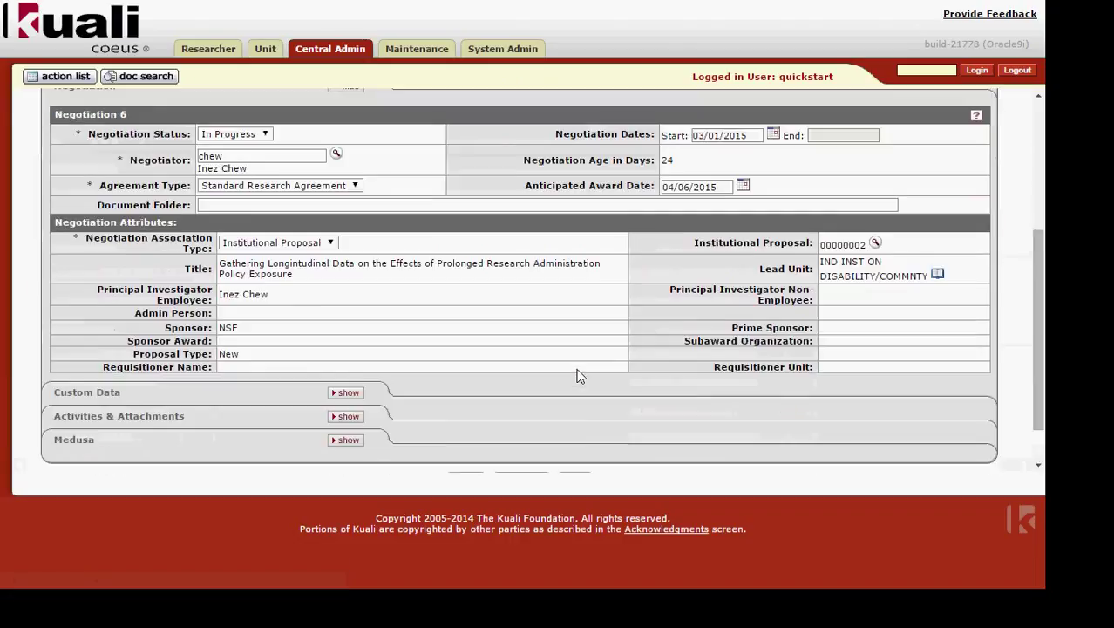
click(346, 363)
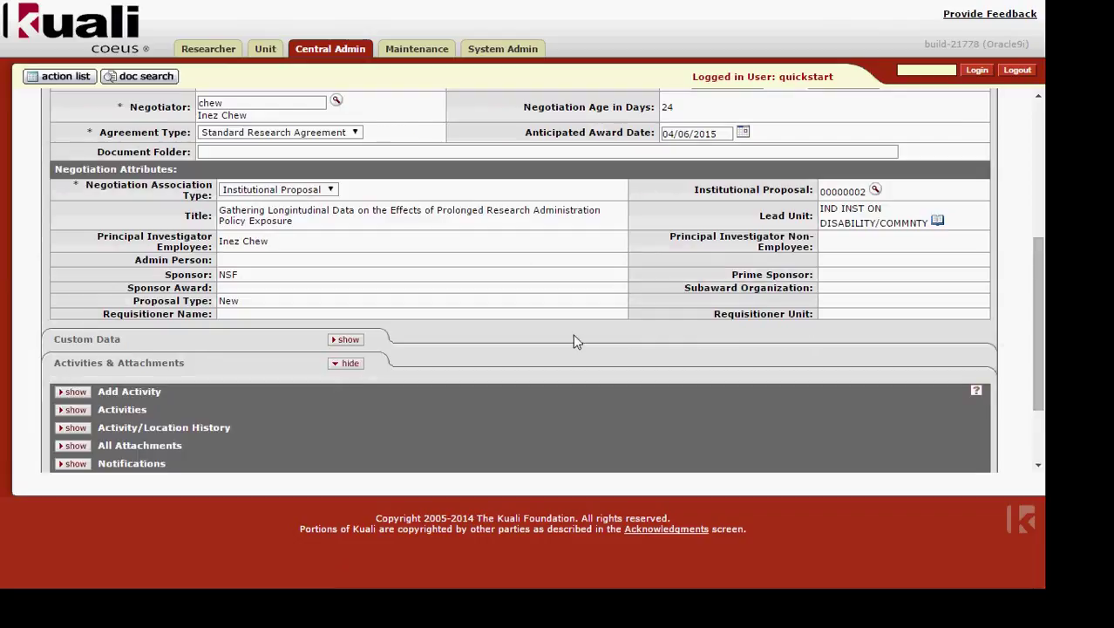
scroll(573, 334, down, 1)
click(76, 303)
scroll(77, 307, down, 1)
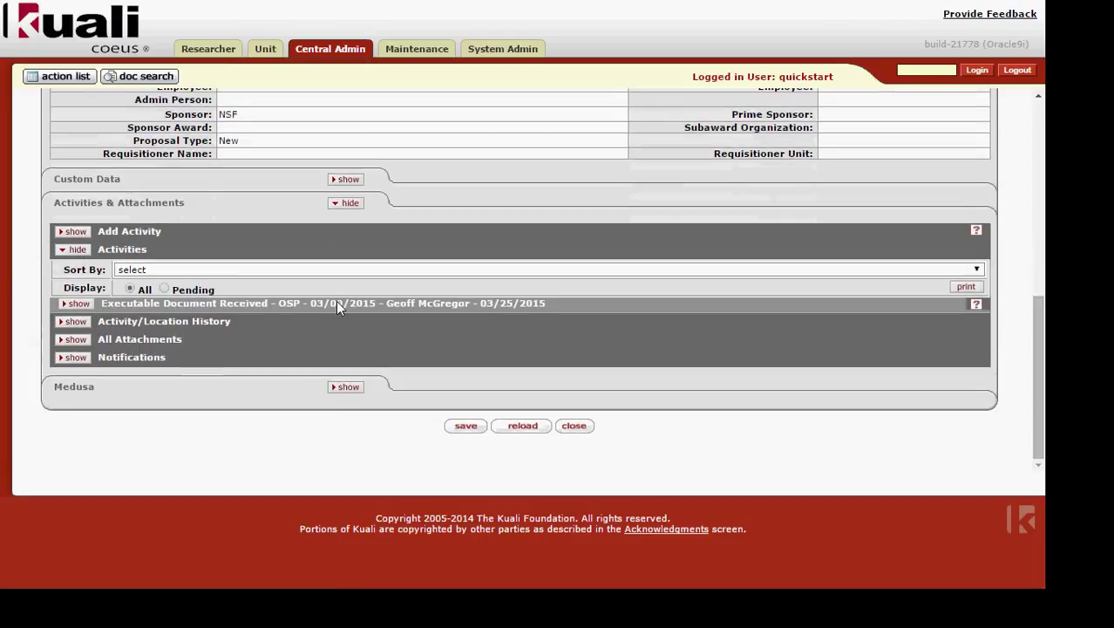
click(77, 304)
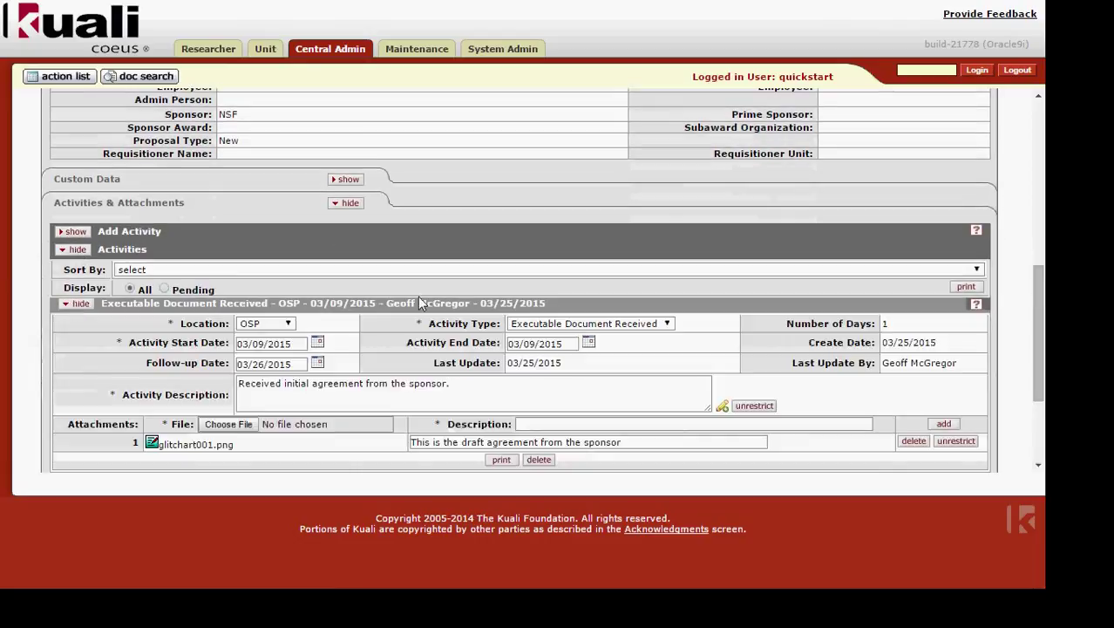
scroll(375, 331, down, 1)
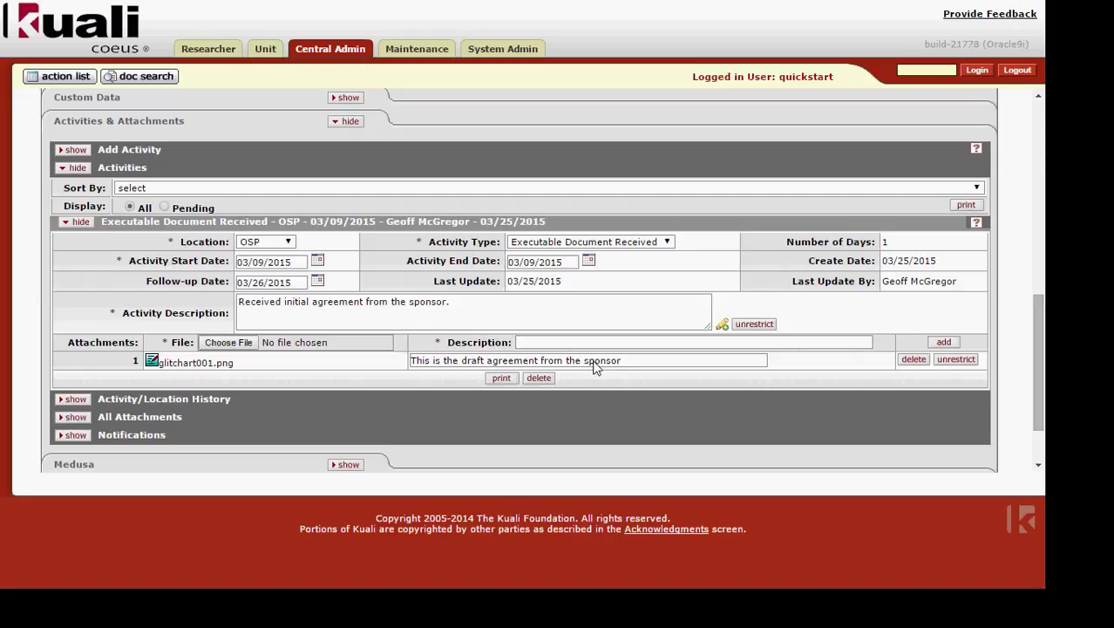
Review the negotiation's activity/location history, the list of all attachments and the notifications
click(75, 398)
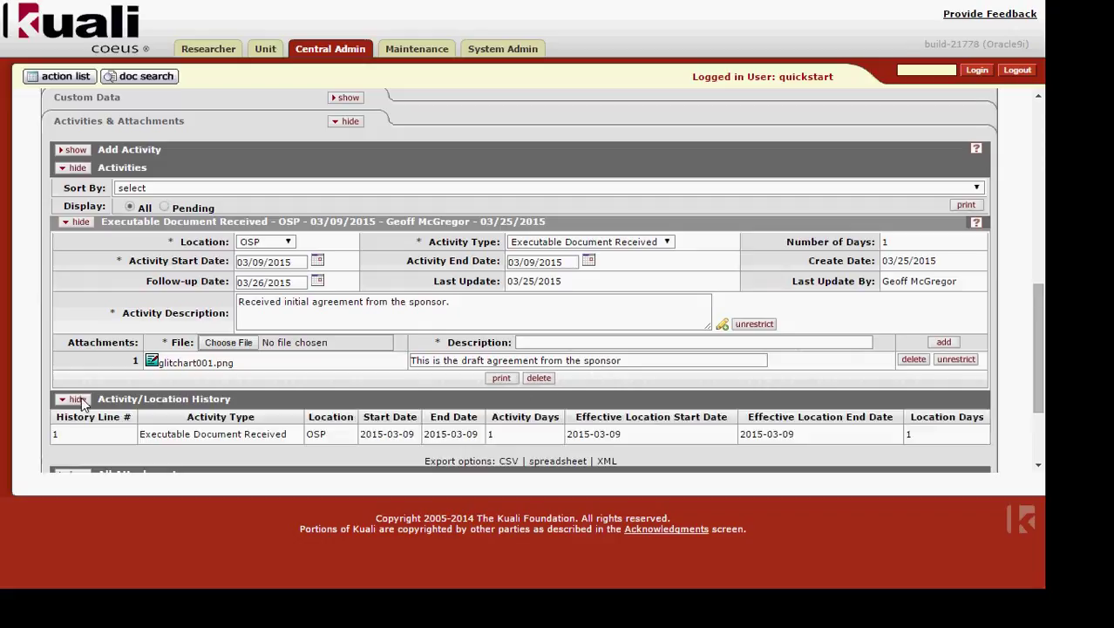
scroll(205, 269, down, 1)
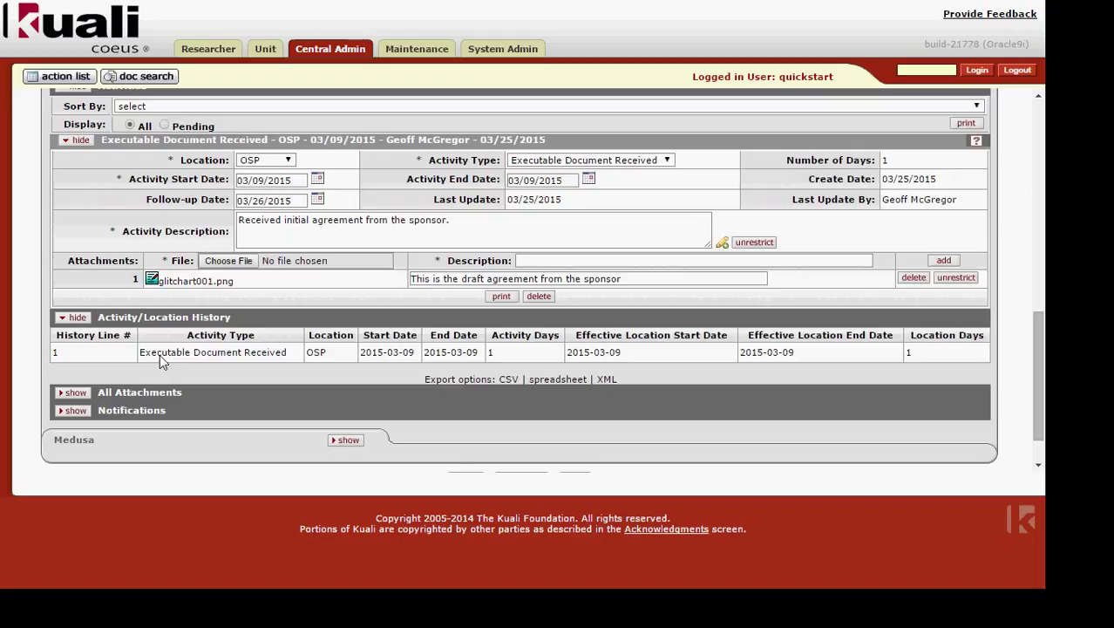
click(76, 392)
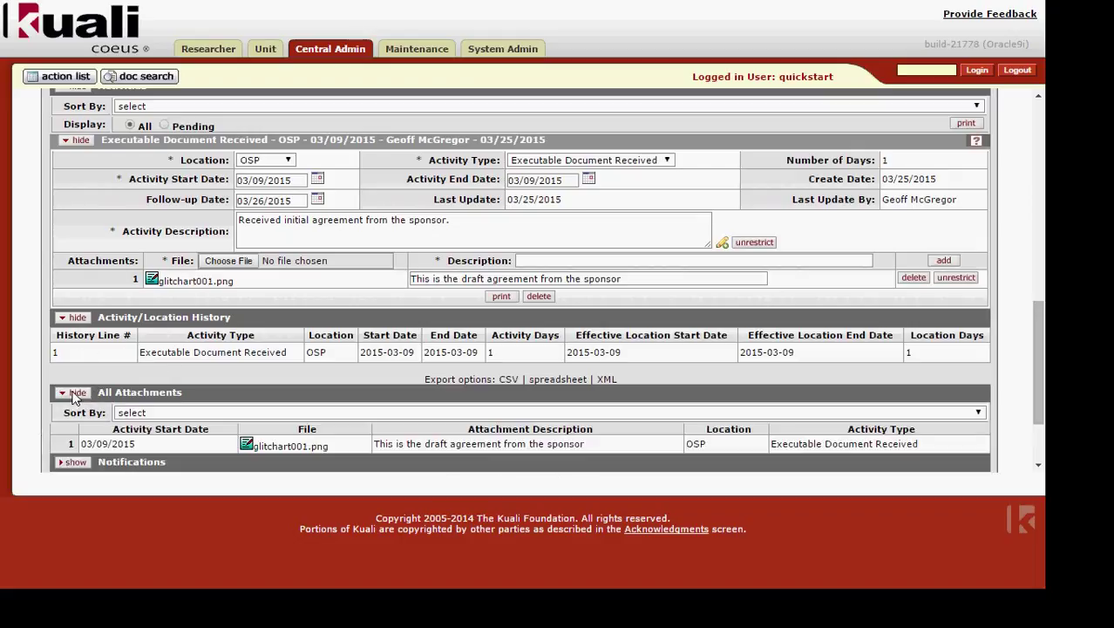
scroll(157, 338, down, 2)
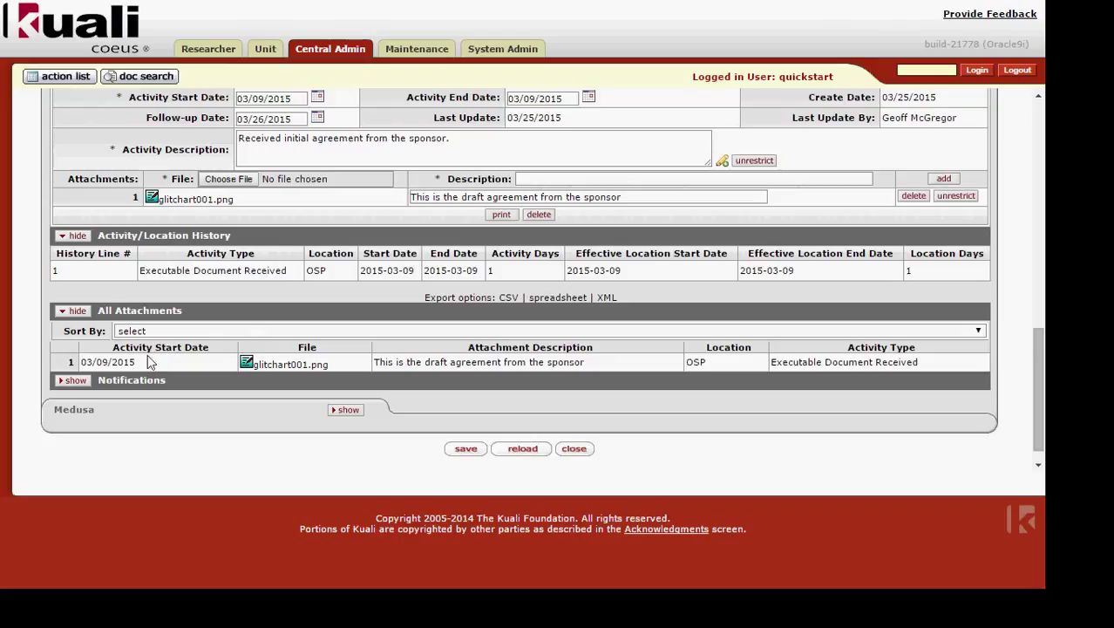
click(75, 381)
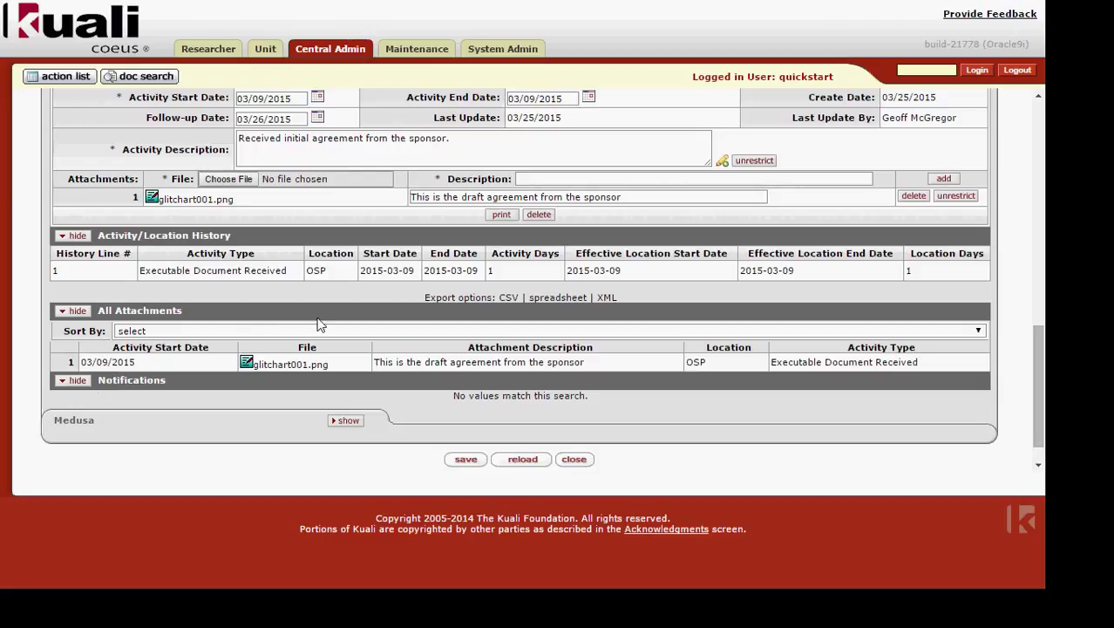
scroll(319, 326, down, 1)
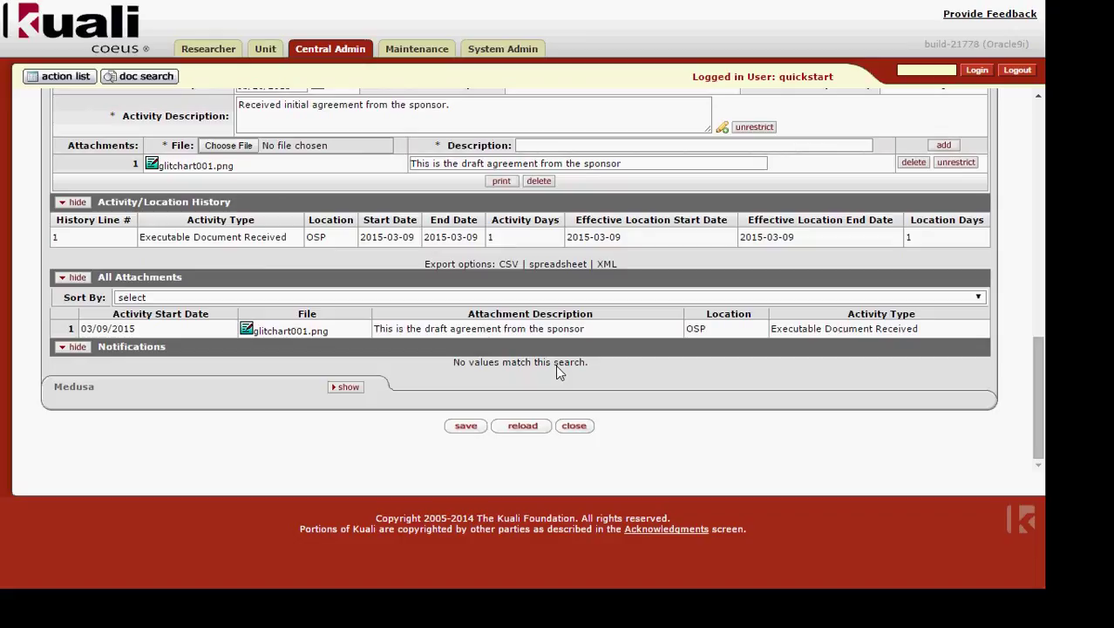
click(337, 388)
scroll(520, 254, down, 5)
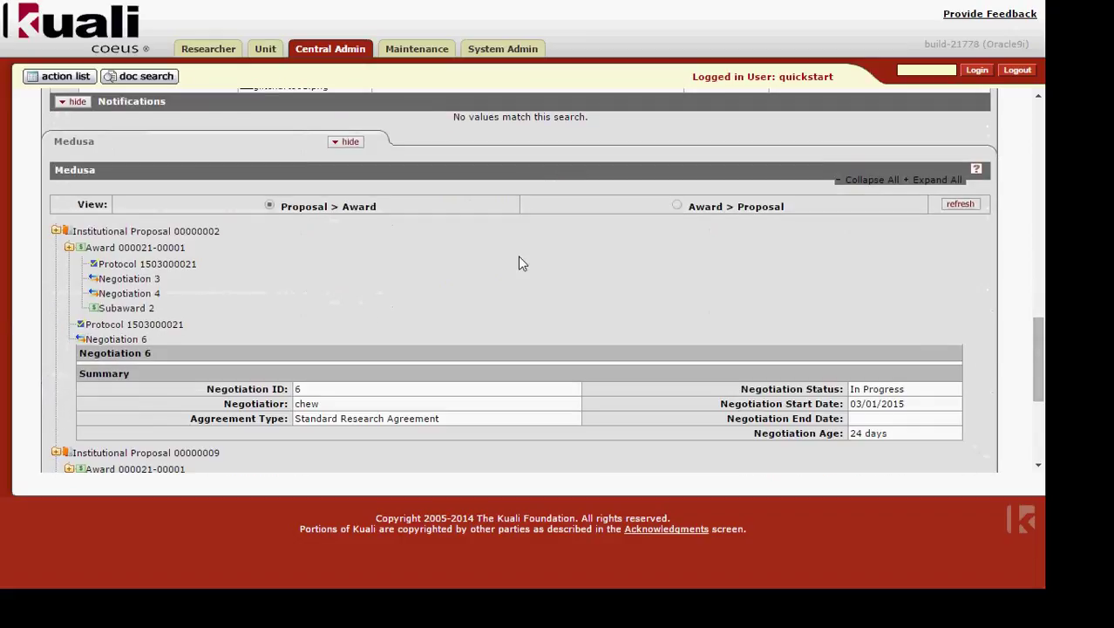
scroll(520, 263, down, 2)
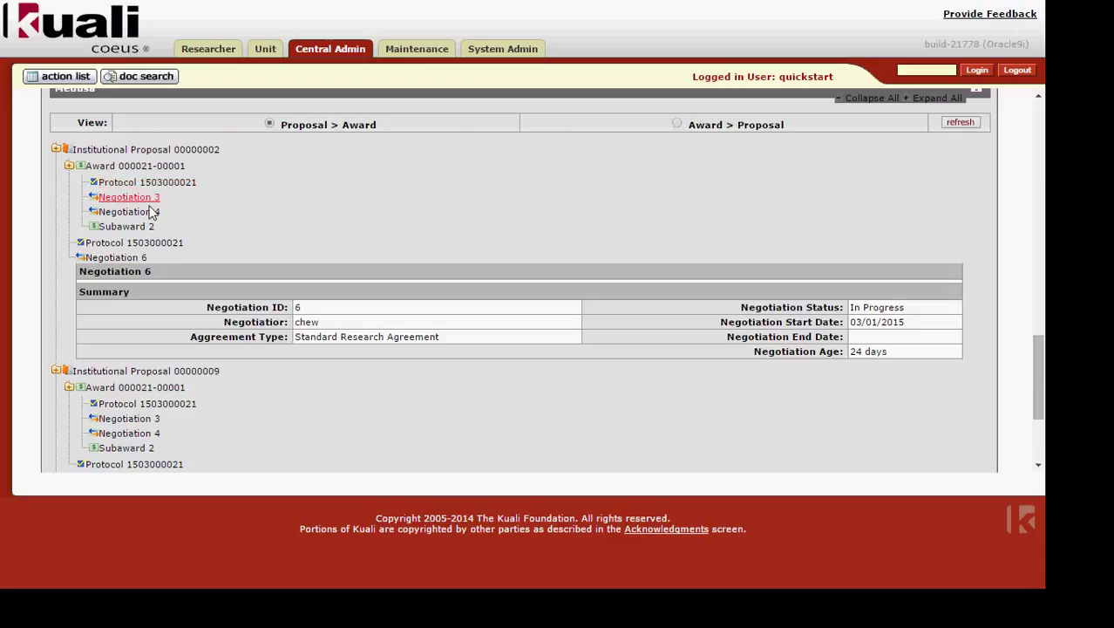
click(159, 244)
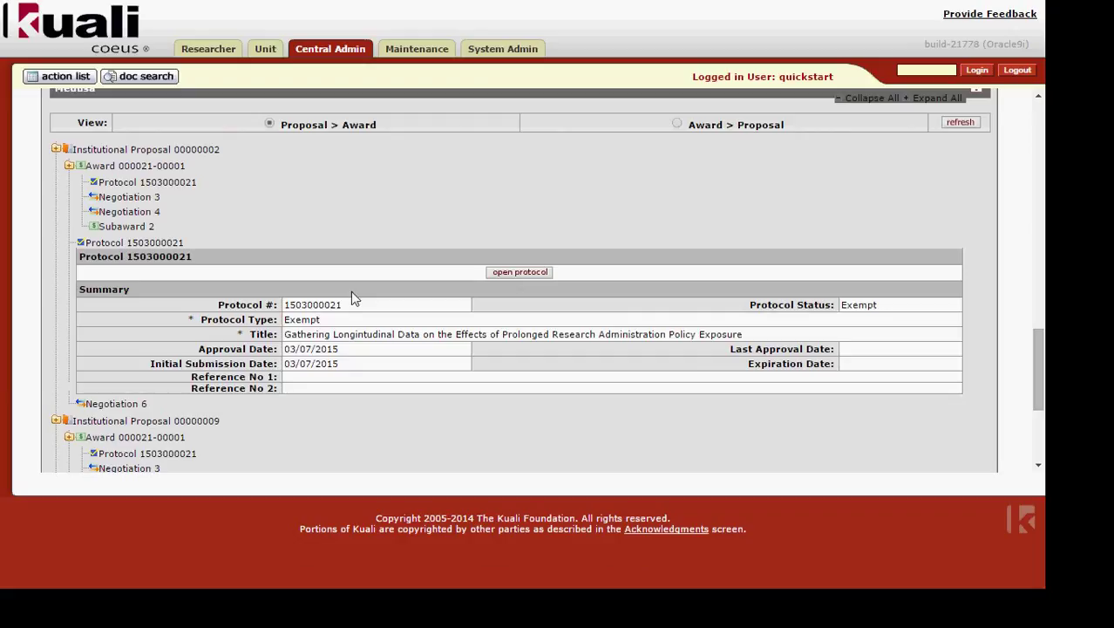
scroll(352, 294, down, 2)
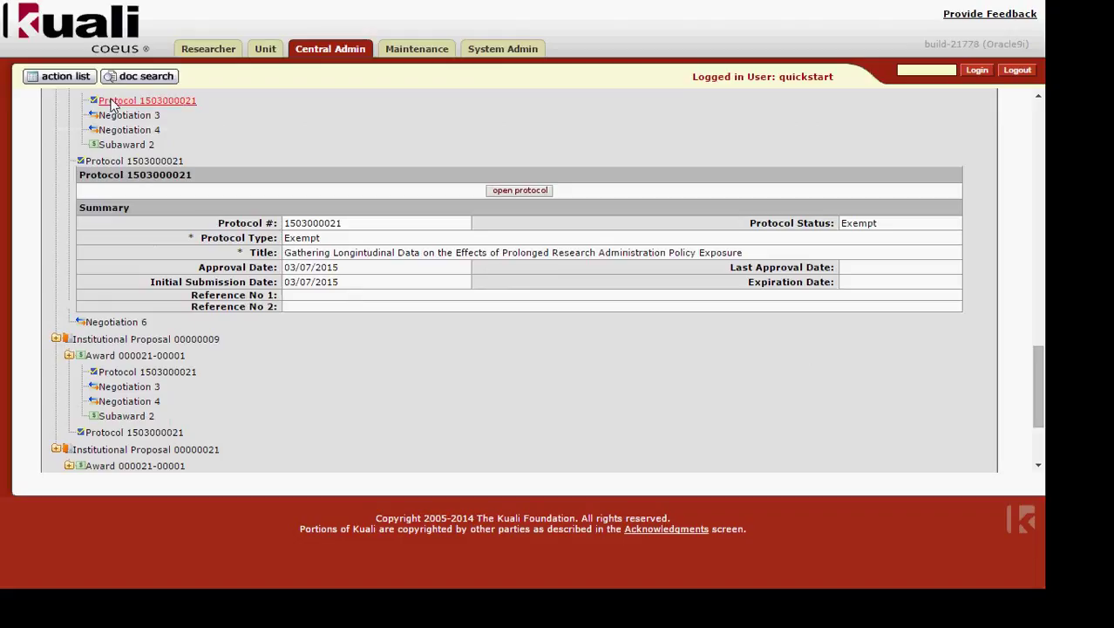
scroll(347, 225, down, 2)
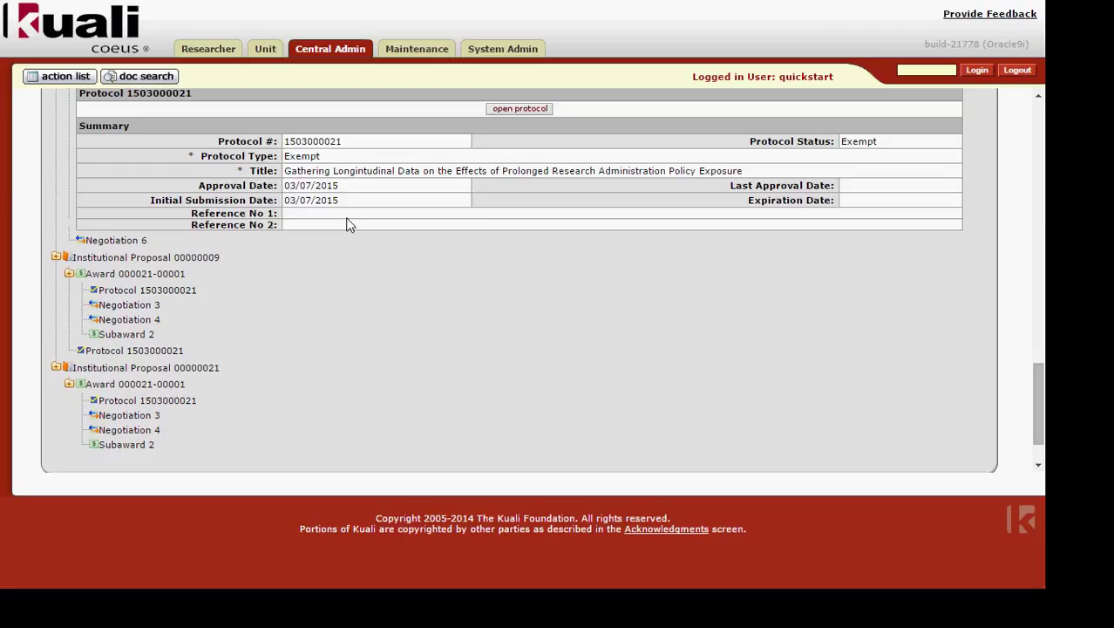
Examine the summary of Subaward 2 under Institutional Proposal 00000009, and collapse the Medusa section
click(142, 334)
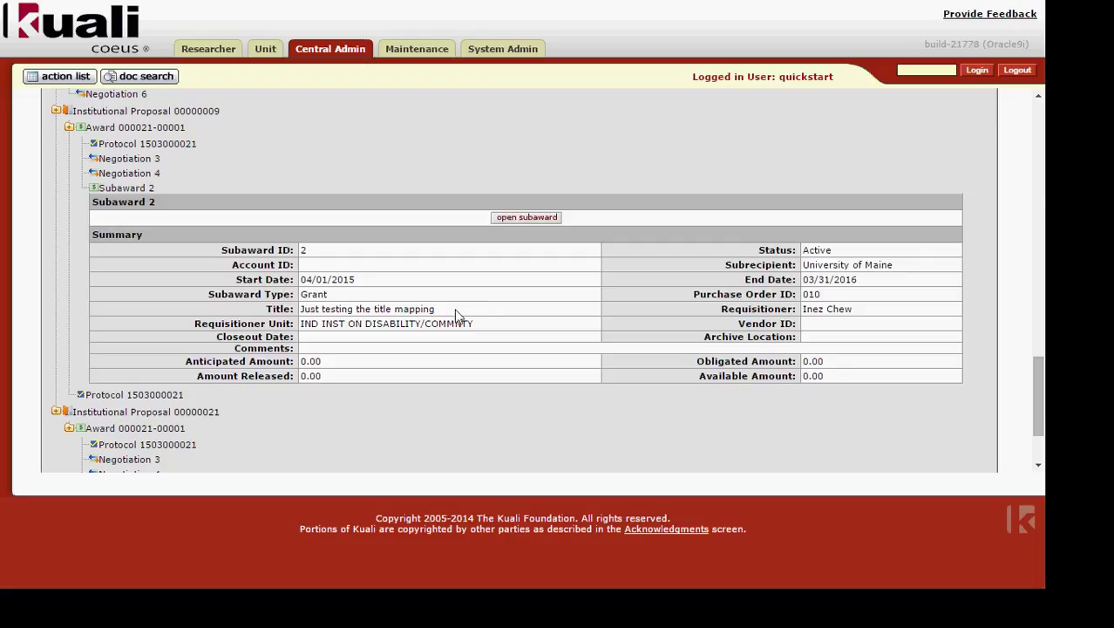
scroll(453, 307, up, 1)
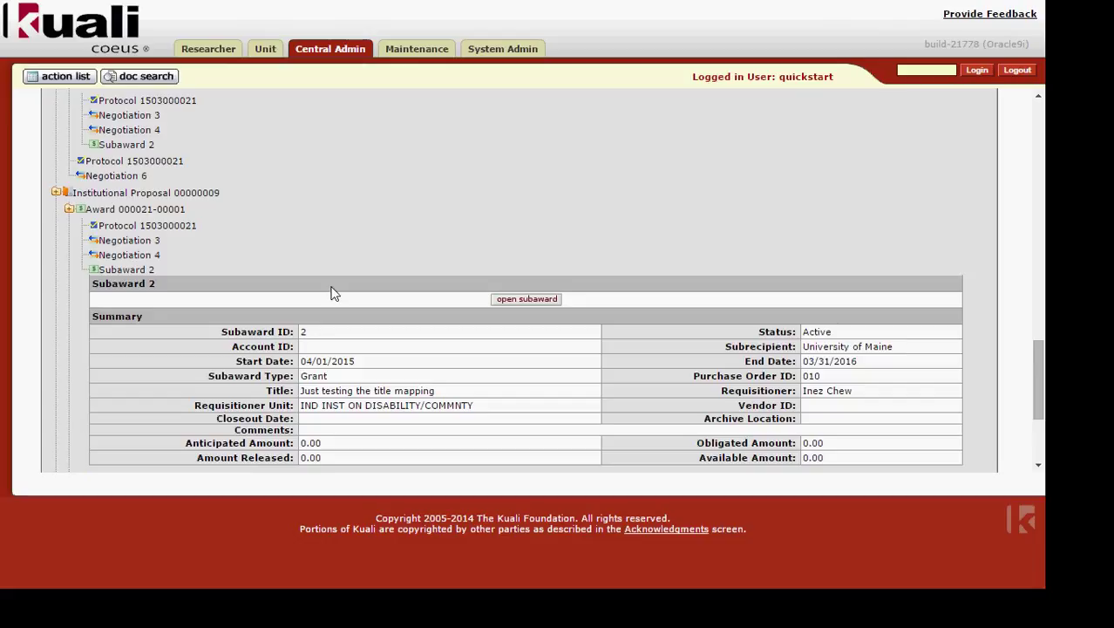
scroll(332, 294, down, 2)
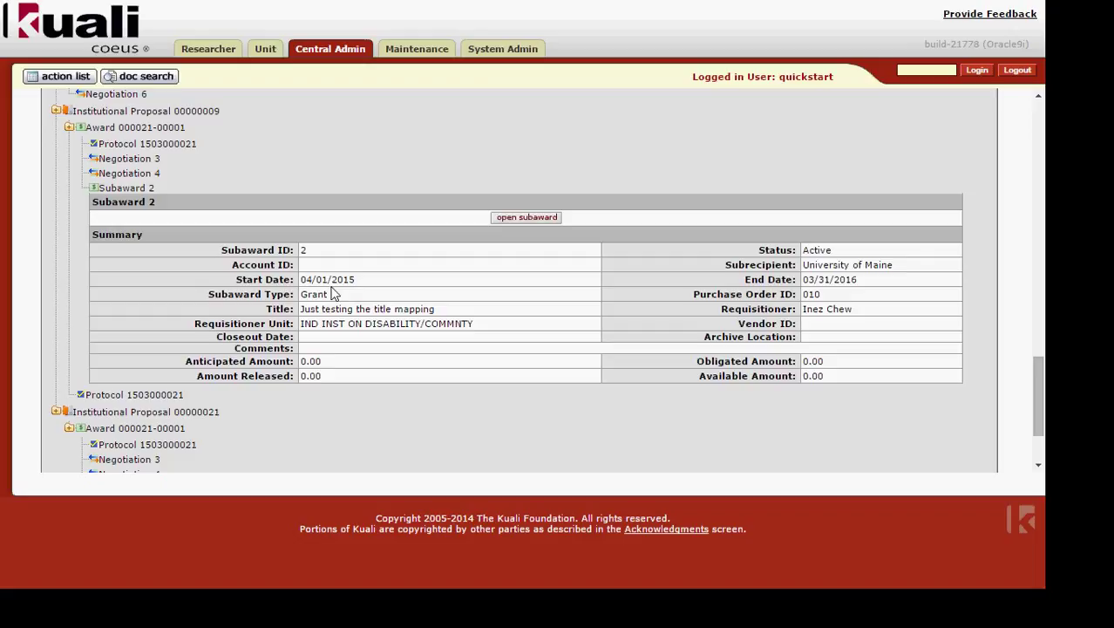
scroll(369, 301, down, 2)
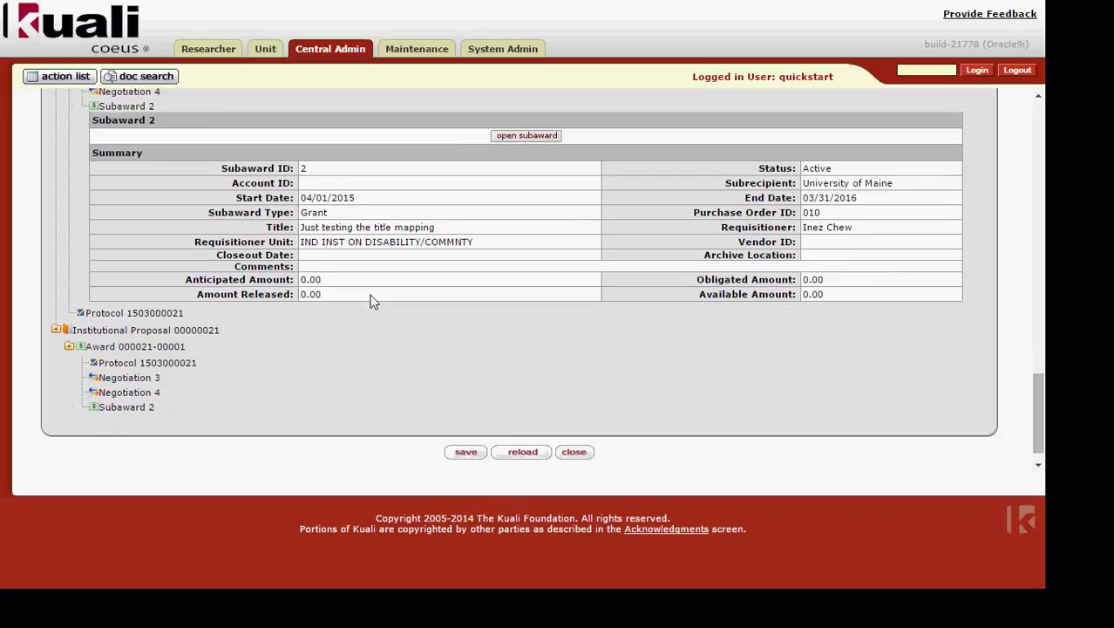
scroll(369, 301, up, 8)
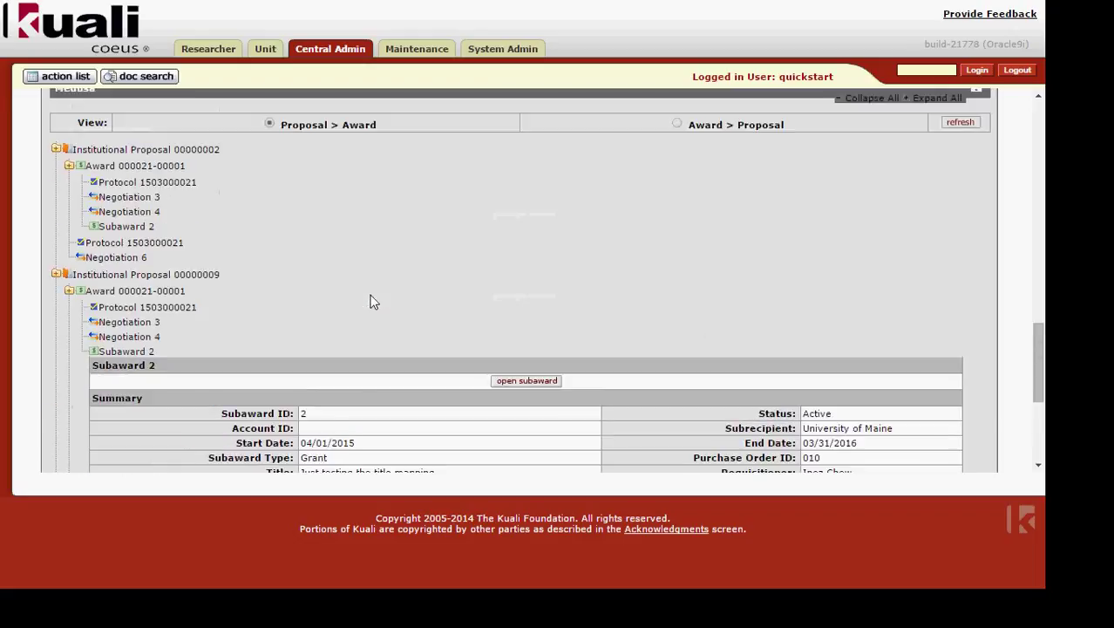
click(341, 144)
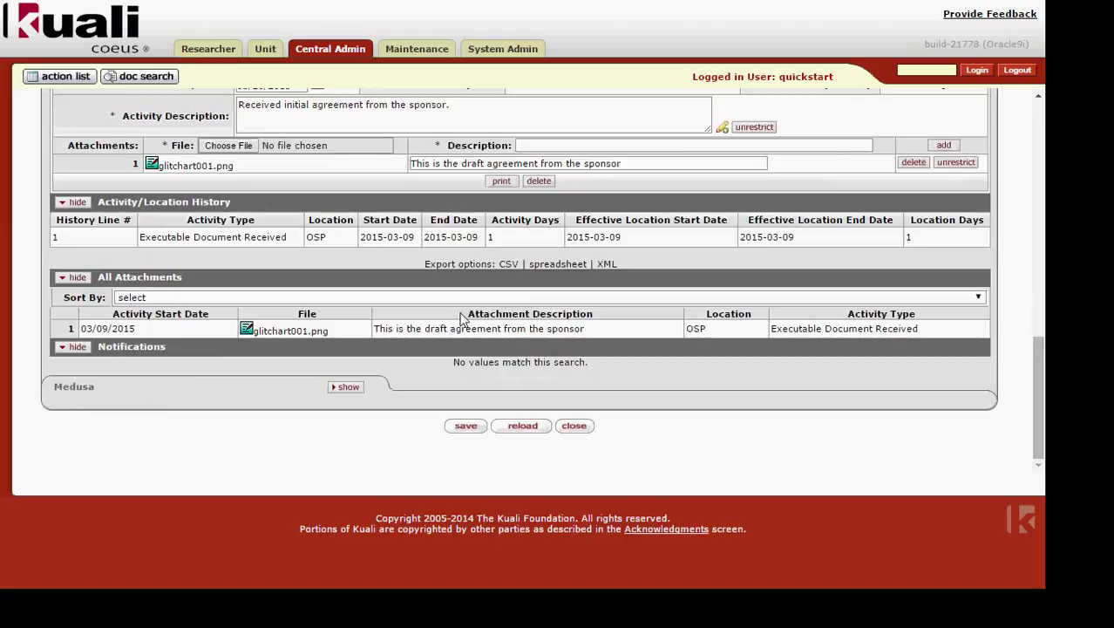
Set the negotiation status to Complete and save the negotiation document
scroll(517, 403, up, 8)
scroll(517, 410, up, 8)
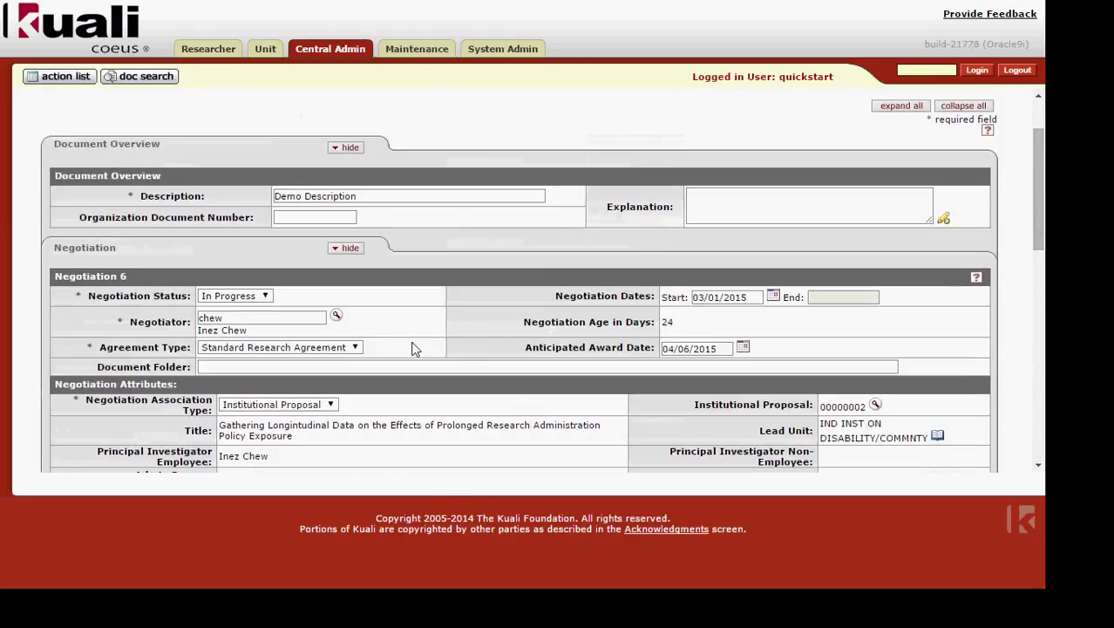
click(261, 296)
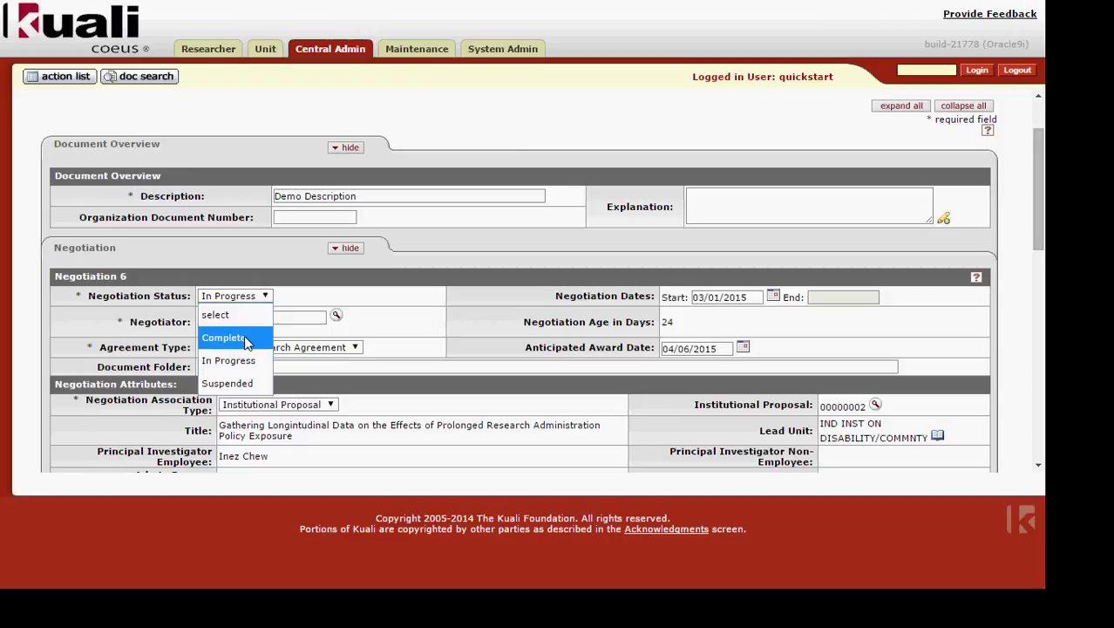
click(244, 335)
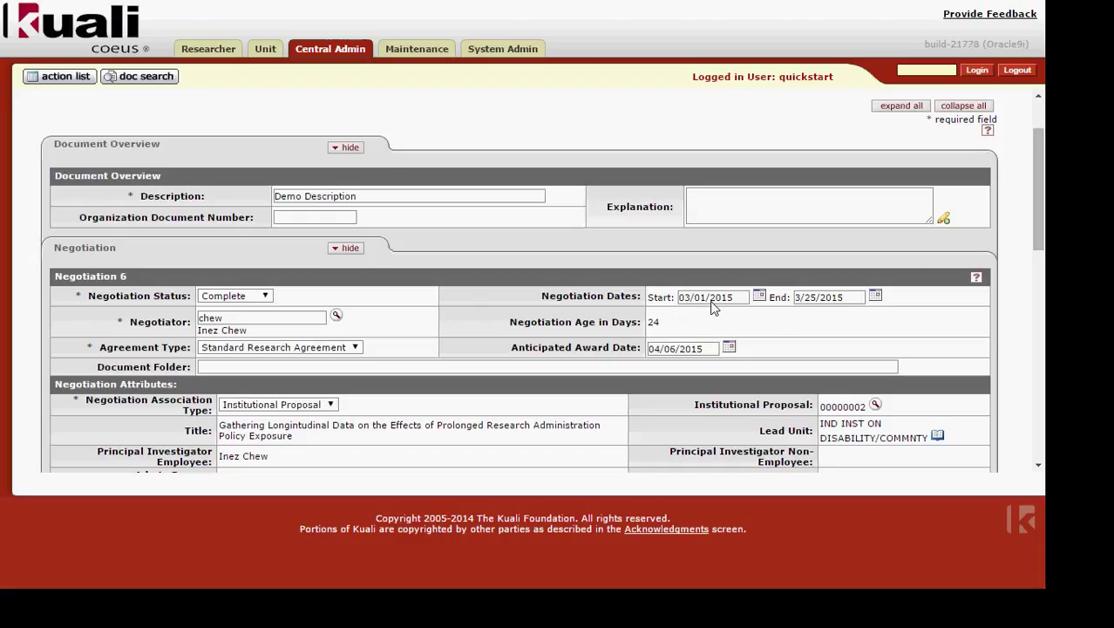
scroll(480, 310, down, 15)
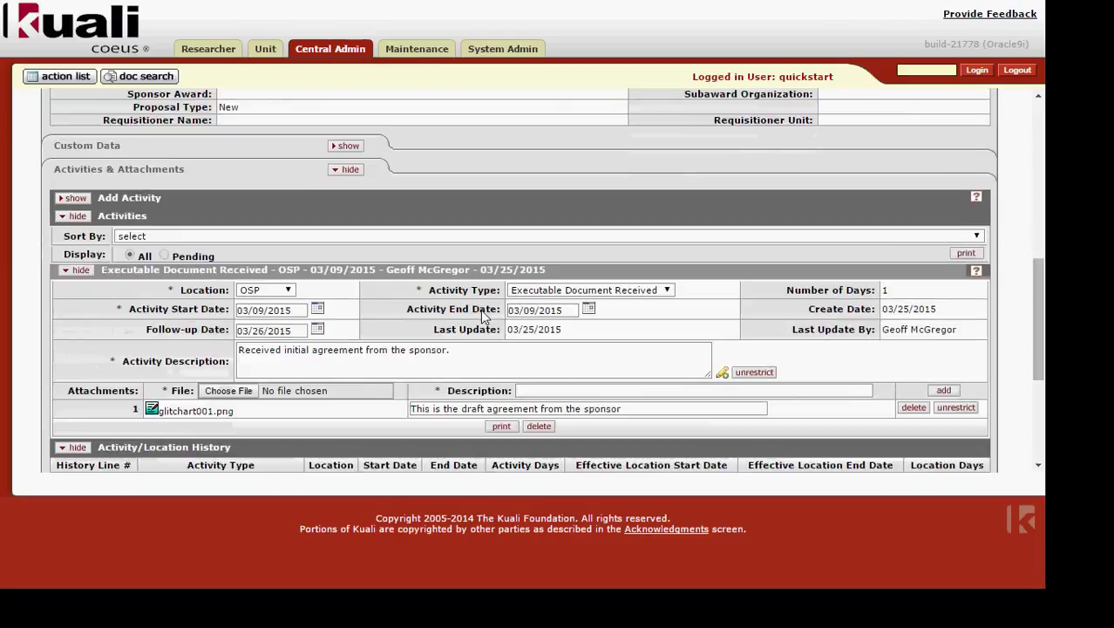
click(469, 426)
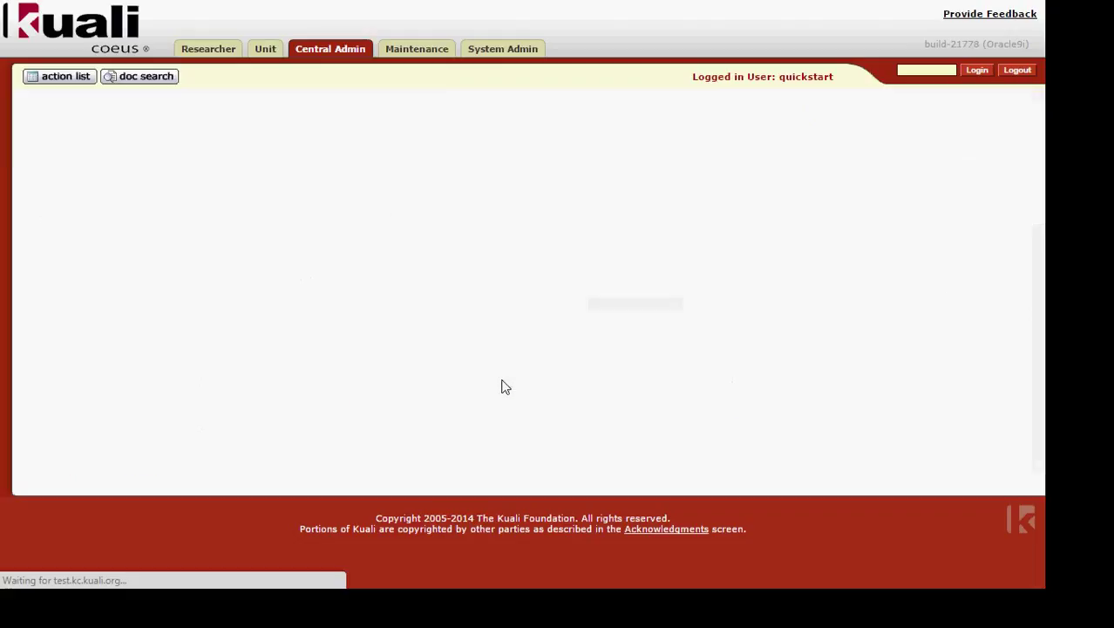
Set the Unit Administrator recipient's sub role to UNIT_HEAD in the completion notification and save the notification
scroll(515, 335, down, 1)
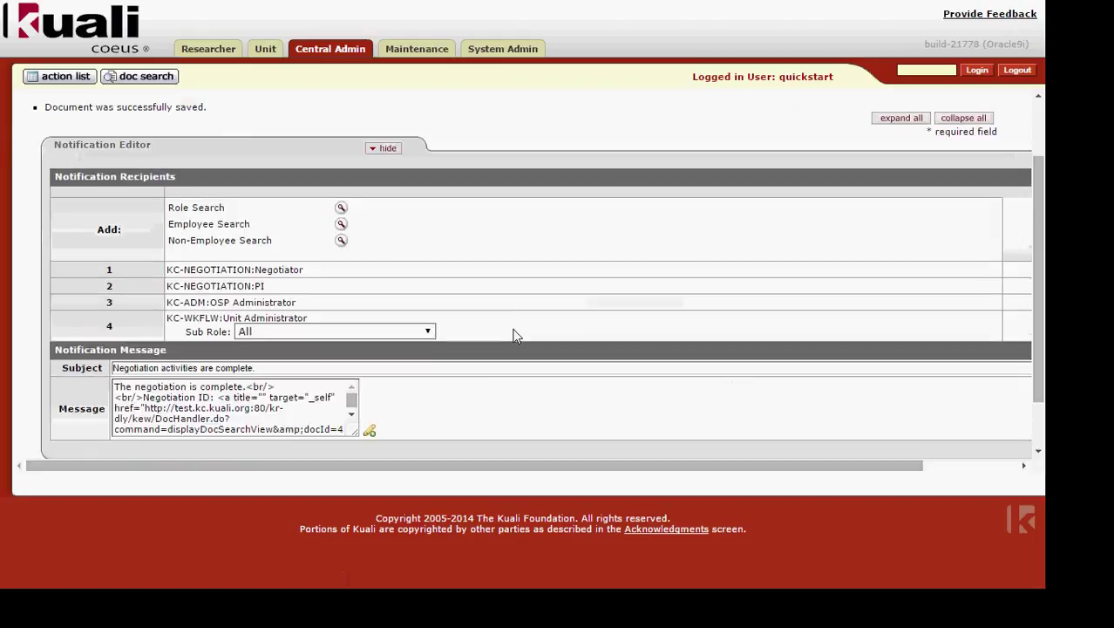
scroll(514, 336, down, 1)
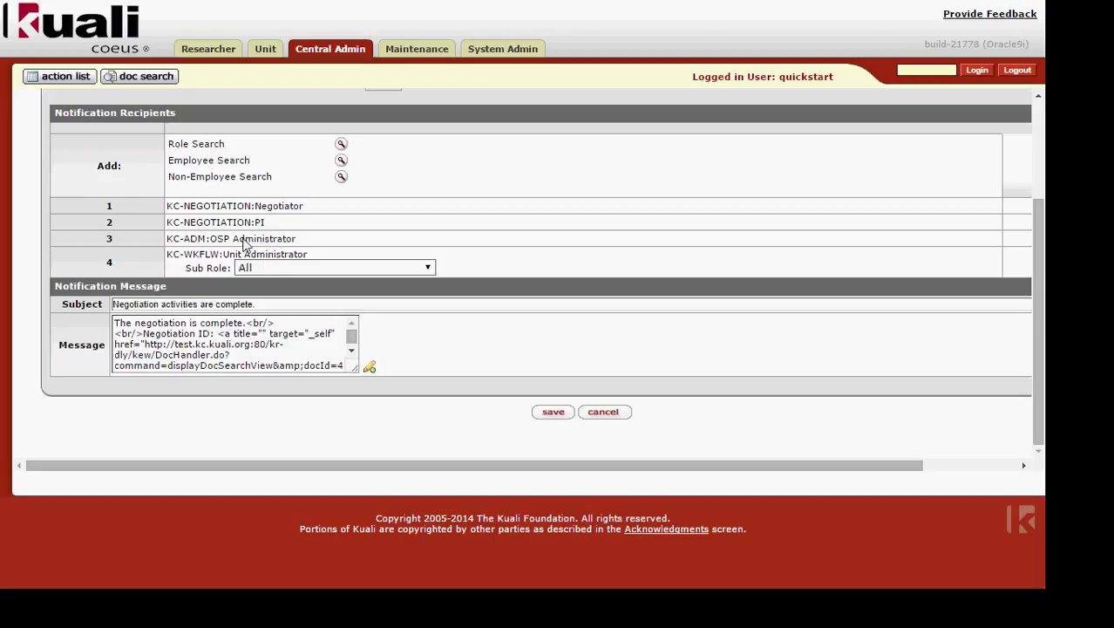
click(428, 267)
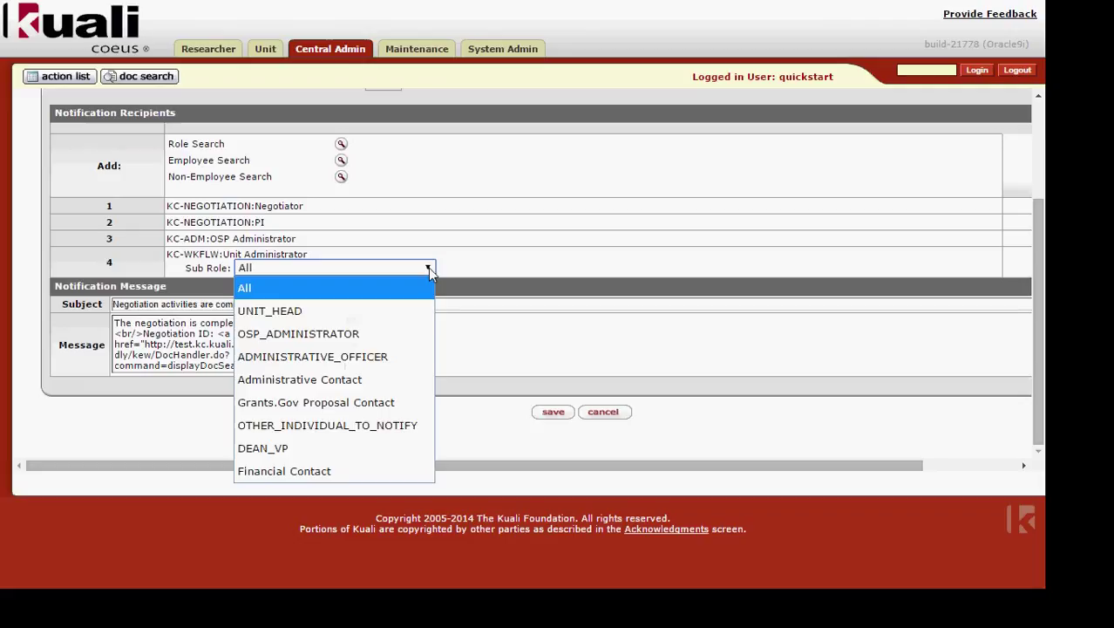
click(415, 310)
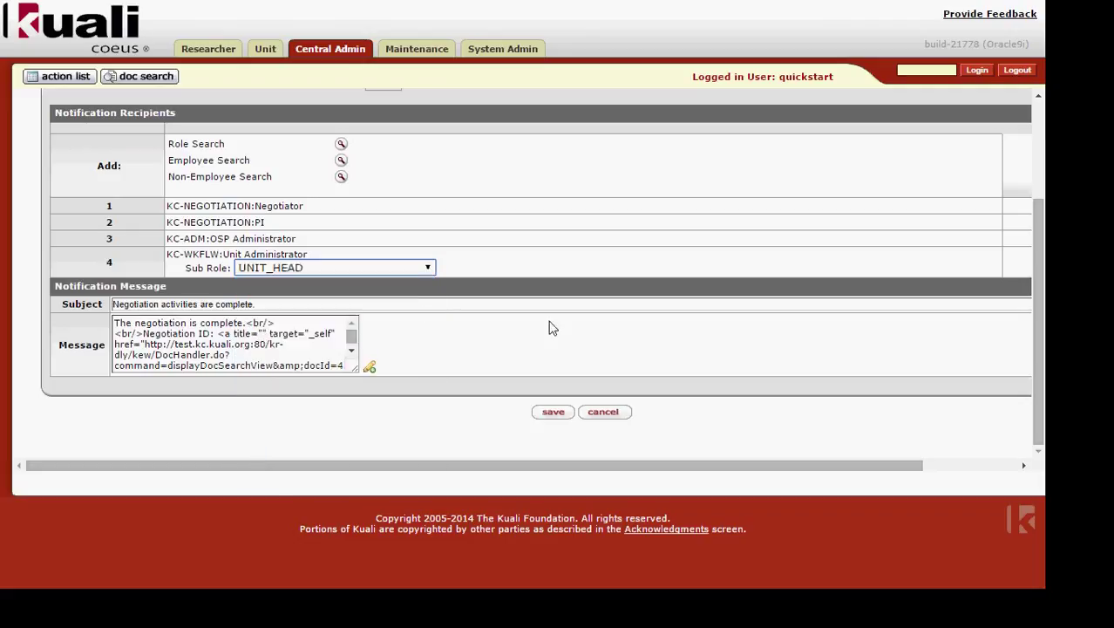
click(564, 414)
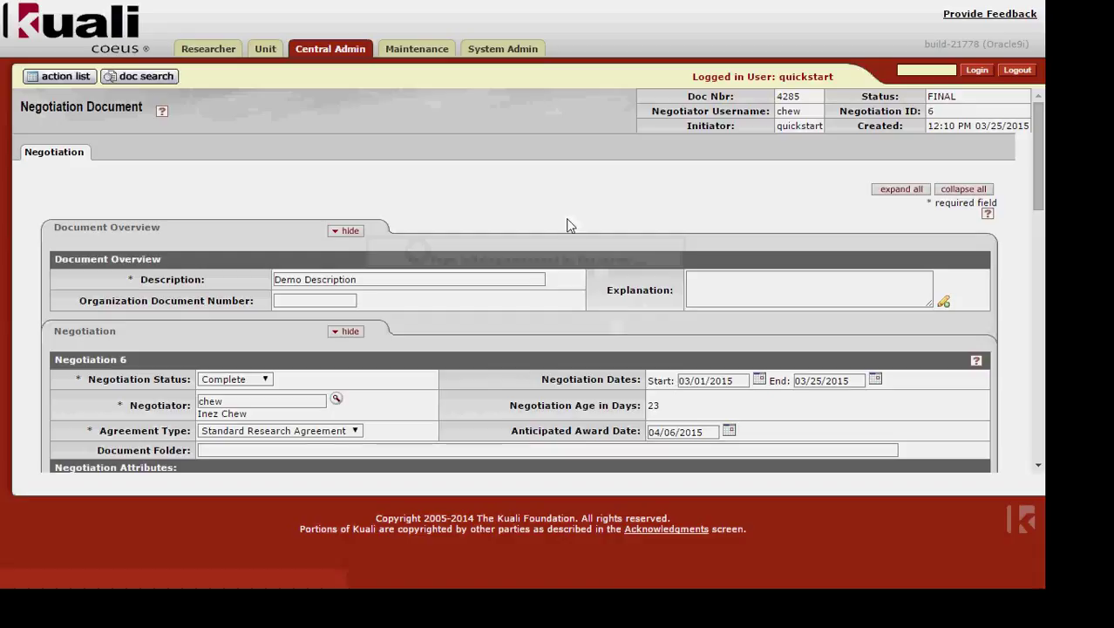
Review the completion notification's recipients, subject and message in the negotiation's Notifications section
scroll(566, 225, down, 15)
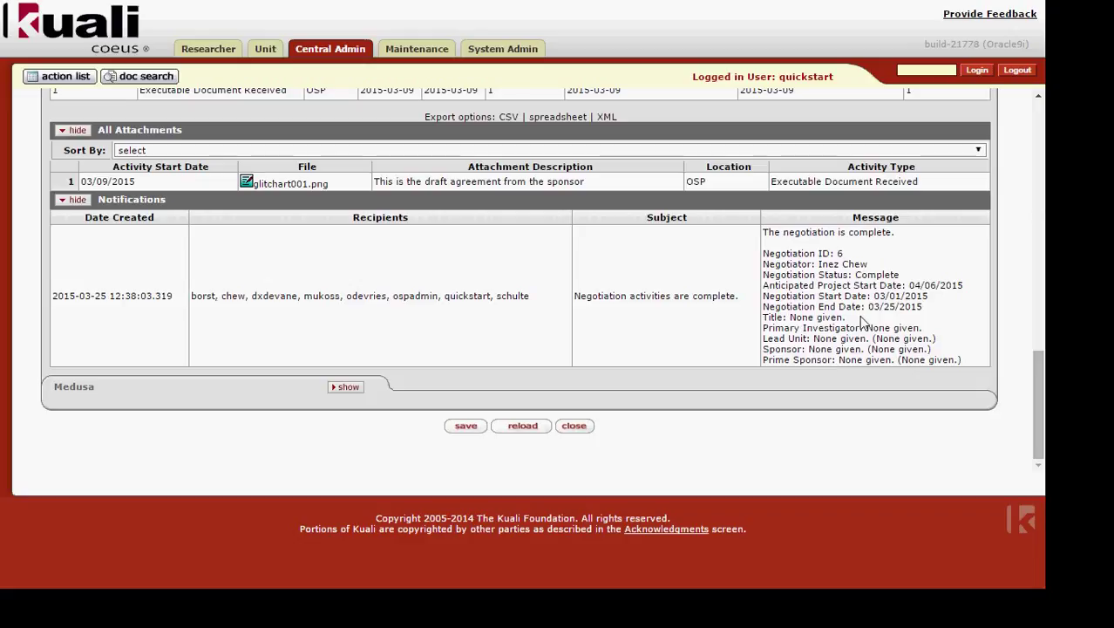
scroll(861, 322, up, 5)
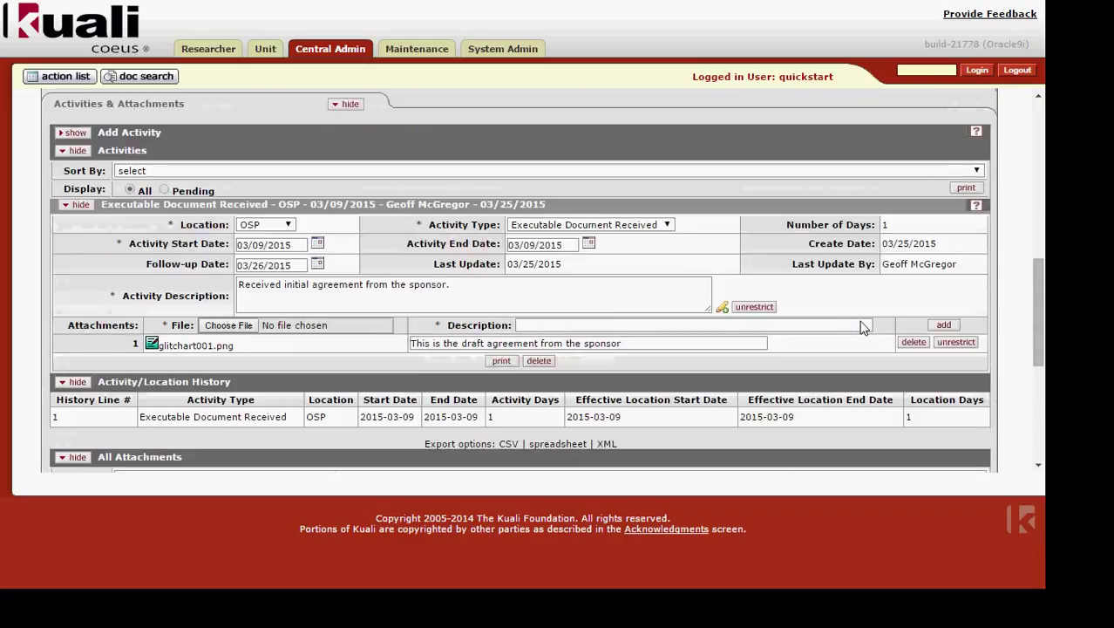
scroll(861, 325, up, 5)
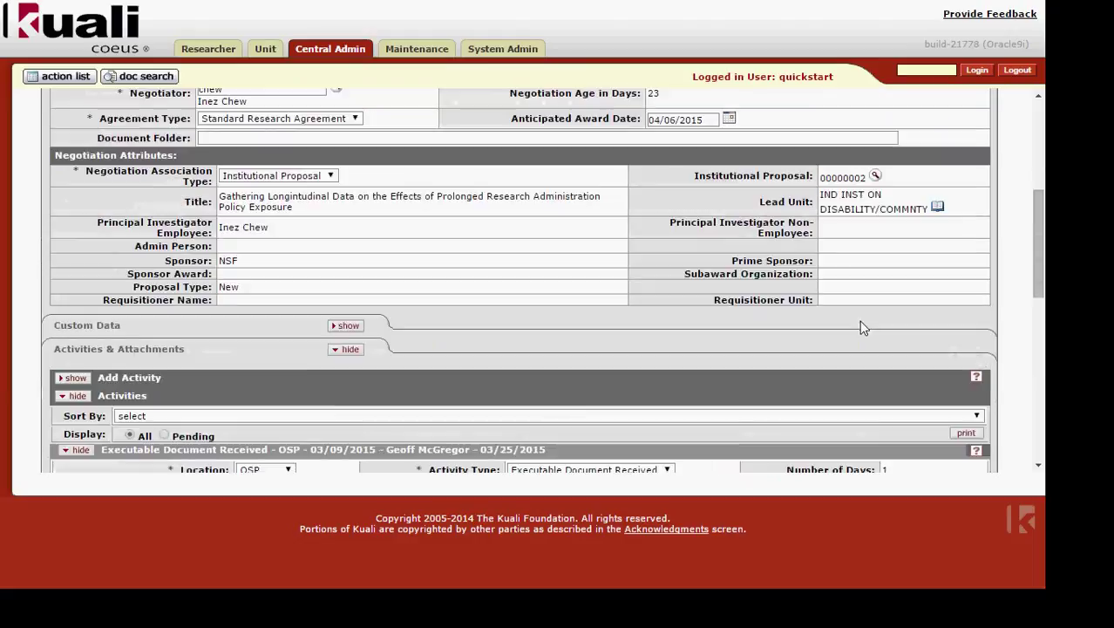
Examine the available negotiation association types, keeping Institutional Proposal selected, and look over the activity details
scroll(862, 327, down, 1)
click(332, 177)
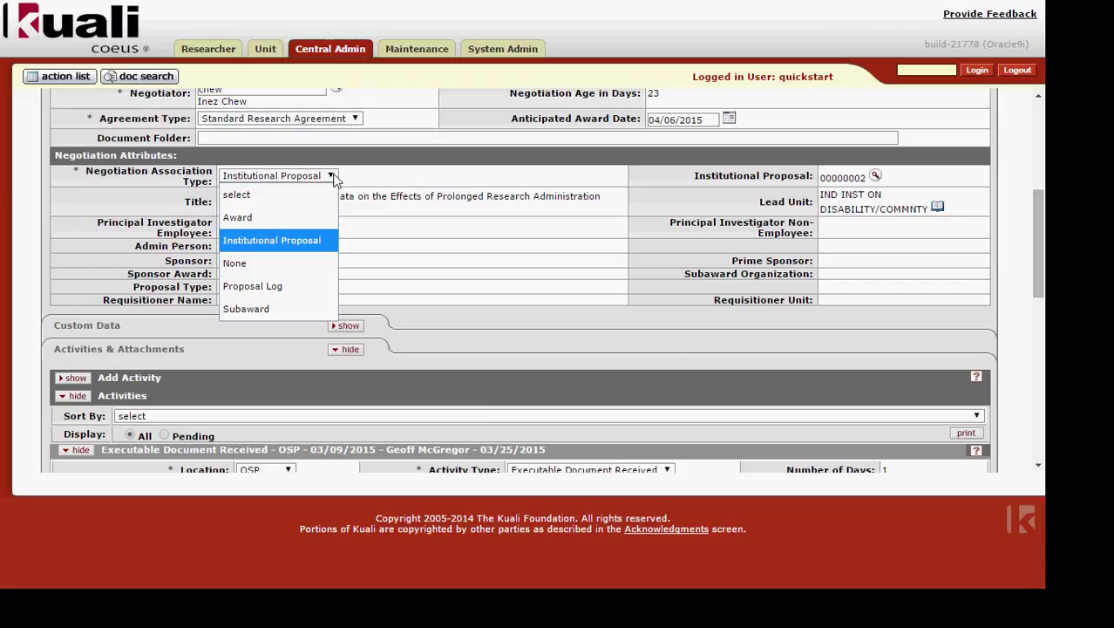
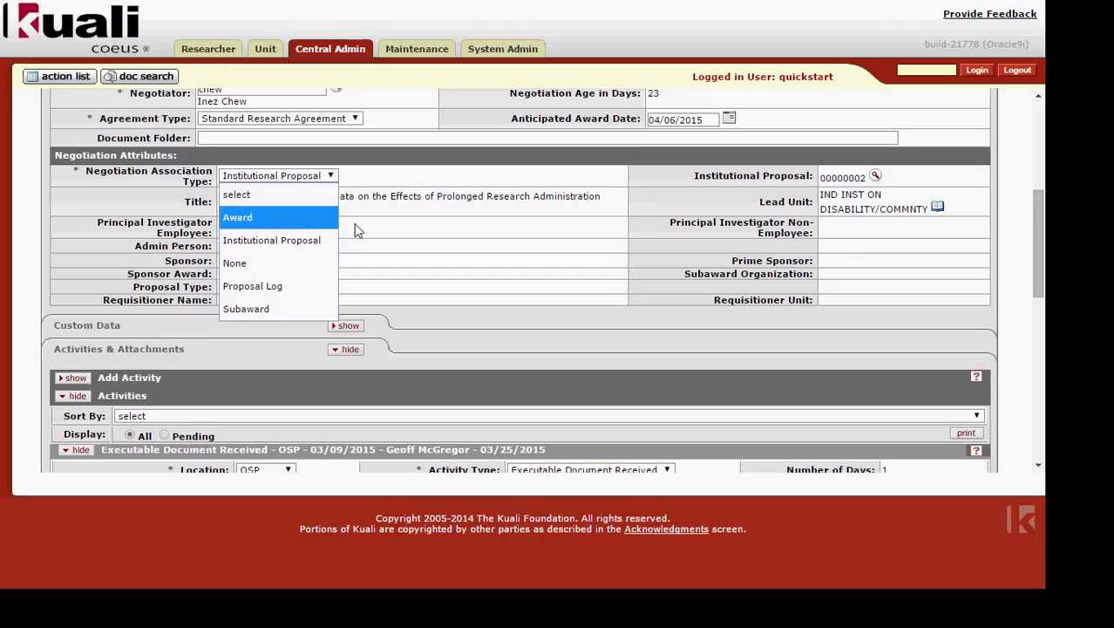
click(429, 225)
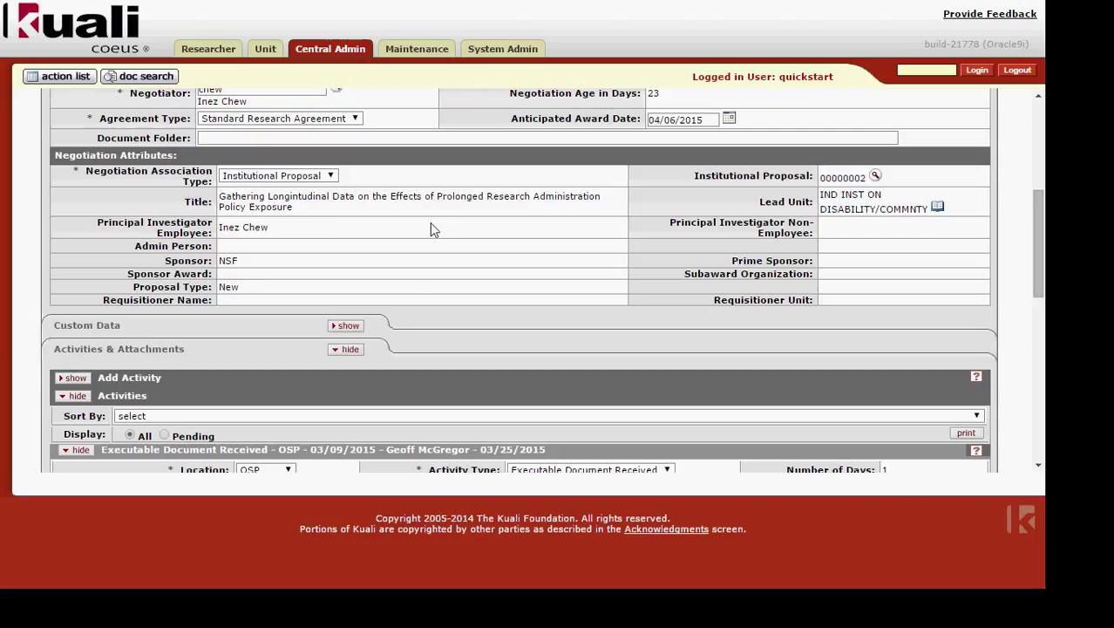
scroll(430, 222, down, 2)
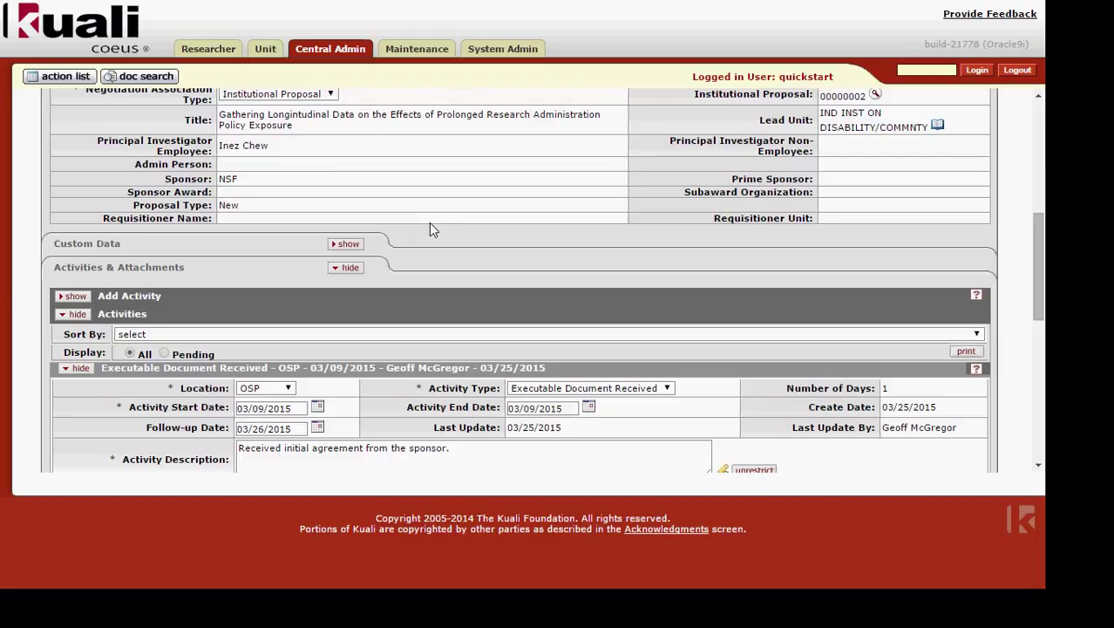
scroll(431, 228, down, 2)
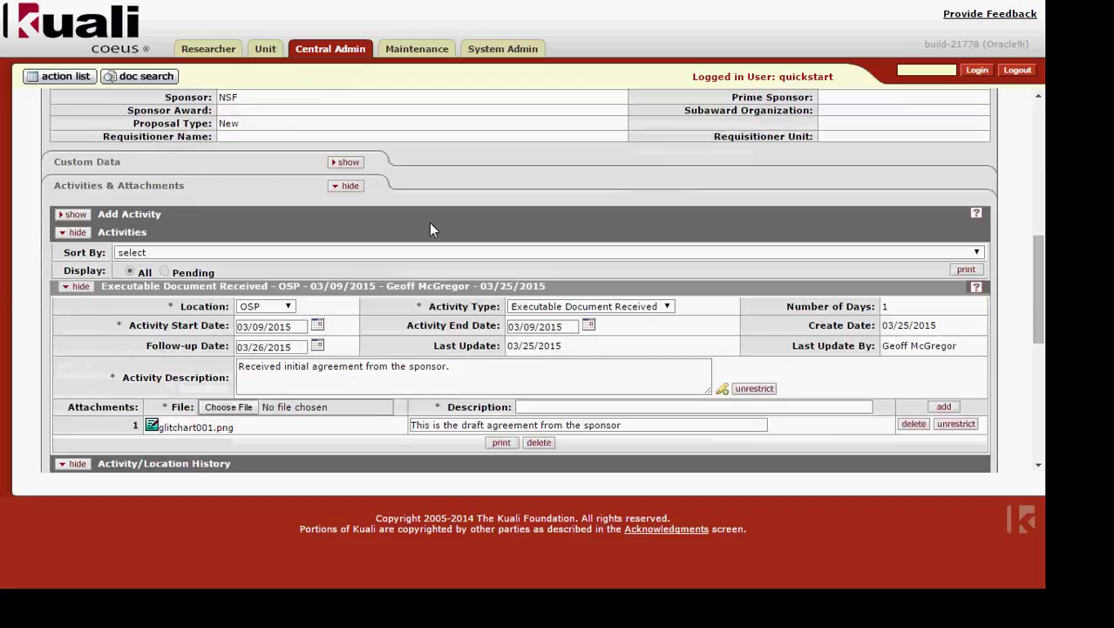